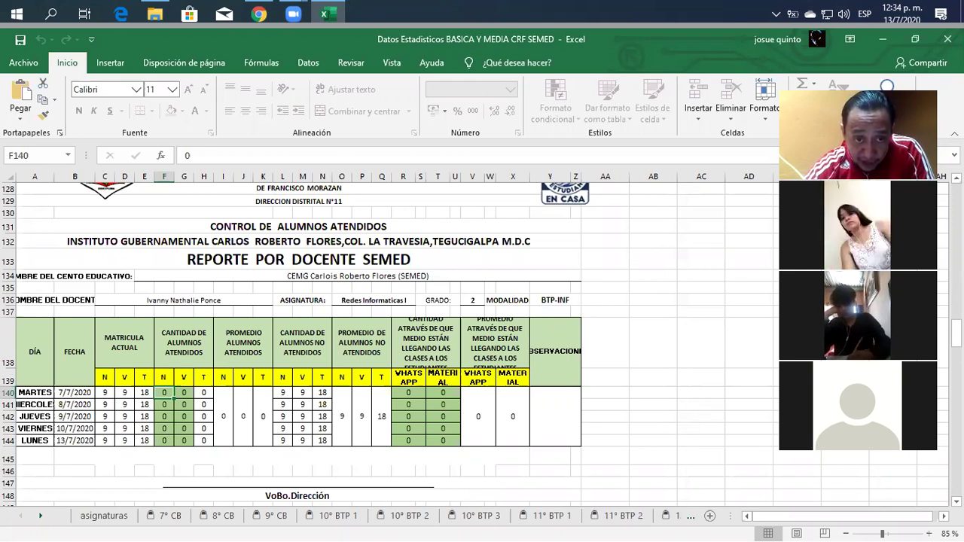
# Switch to the 11° BTP 1 attendance sheet.
pyautogui.scroll(1, 392, 343)
pyautogui.scroll(4, 392, 343)
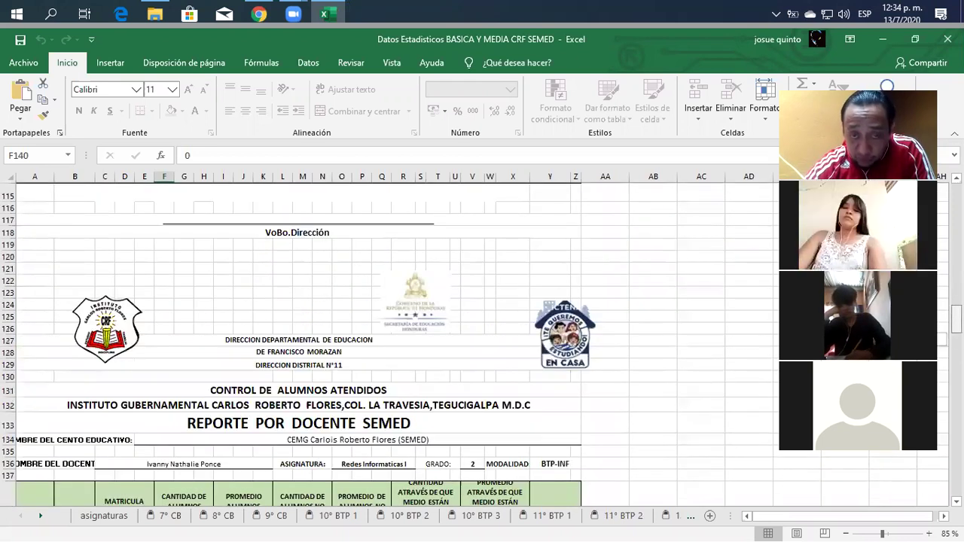
pyautogui.scroll(5, 392, 342)
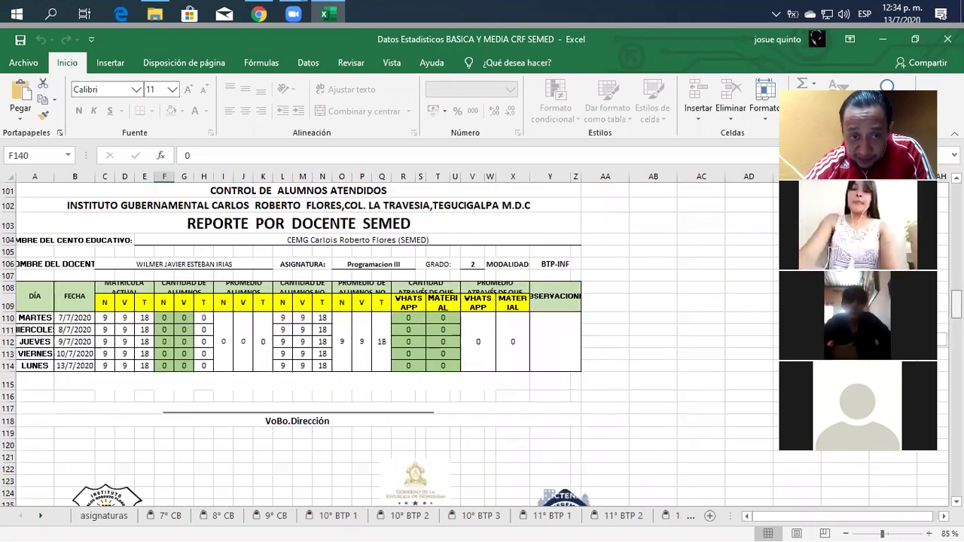
pyautogui.scroll(3, 392, 343)
pyautogui.scroll(4, 391, 343)
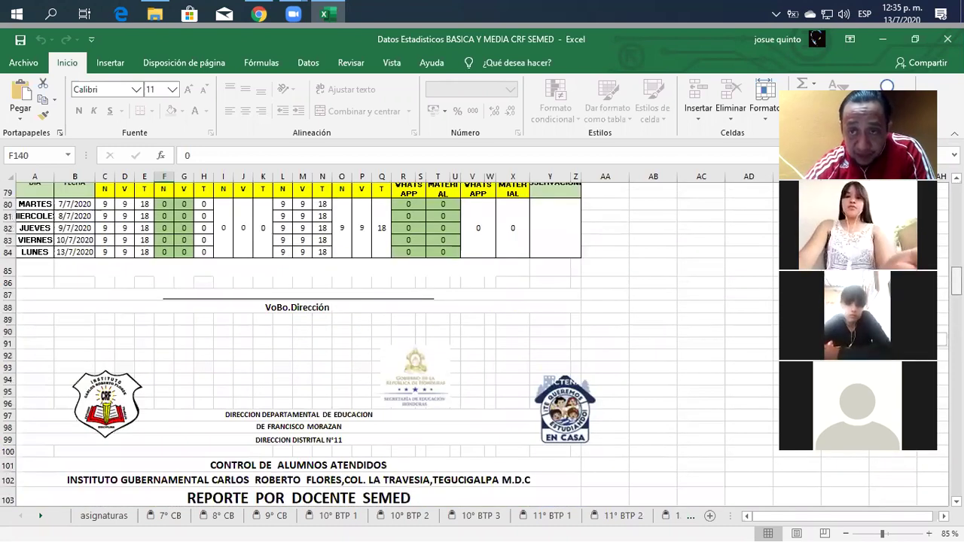
pyautogui.scroll(3, 391, 343)
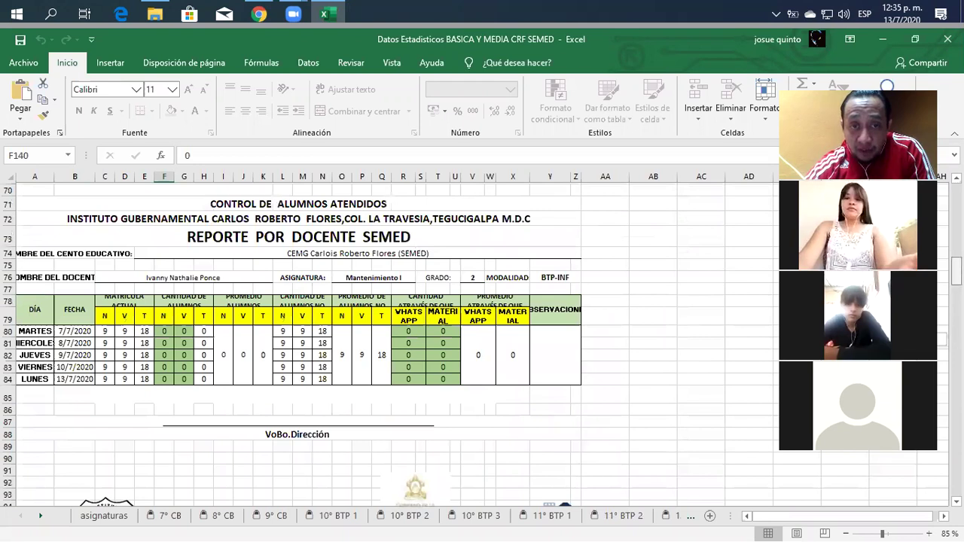
pyautogui.scroll(8, 392, 343)
pyautogui.scroll(5, 392, 343)
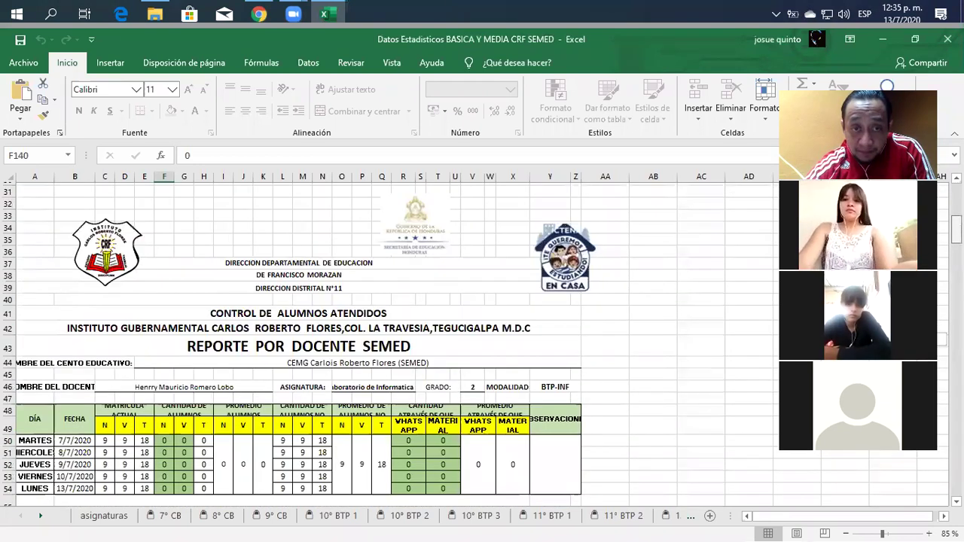
pyautogui.scroll(10, 392, 343)
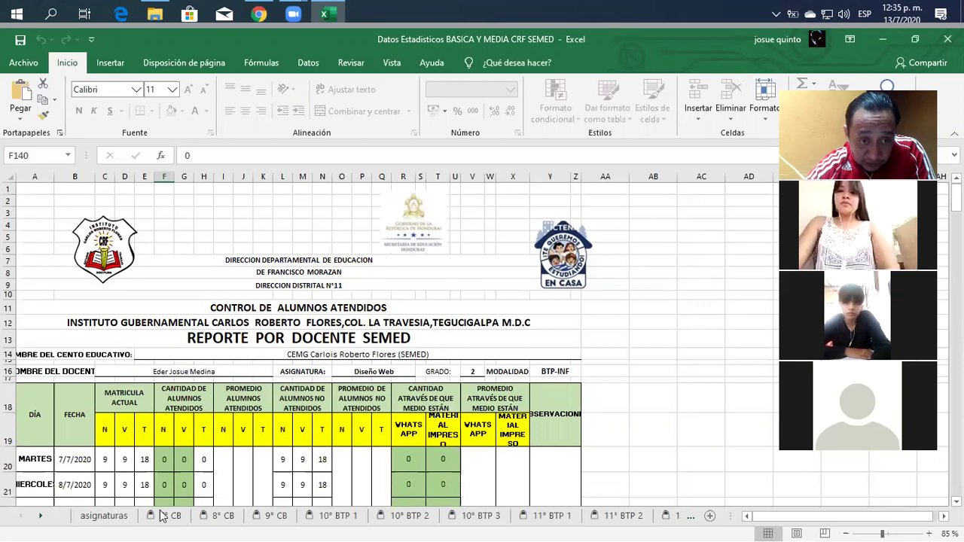
pyautogui.click(164, 517)
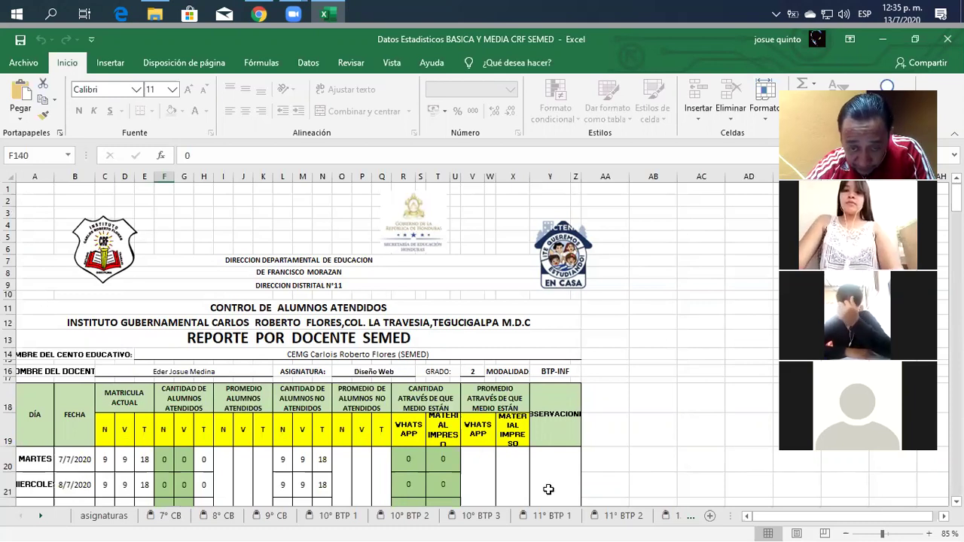
pyautogui.click(556, 518)
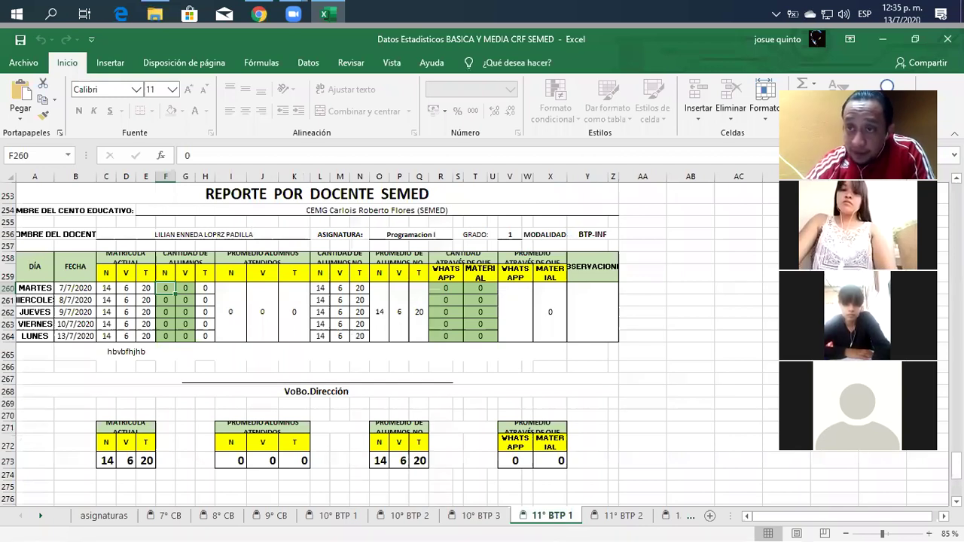
# Scroll through the sheet to review the Analisis y Diseño I report (enrollment 14, 6, 20).
pyautogui.moveTo(957, 466); pyautogui.dragTo(957, 197)
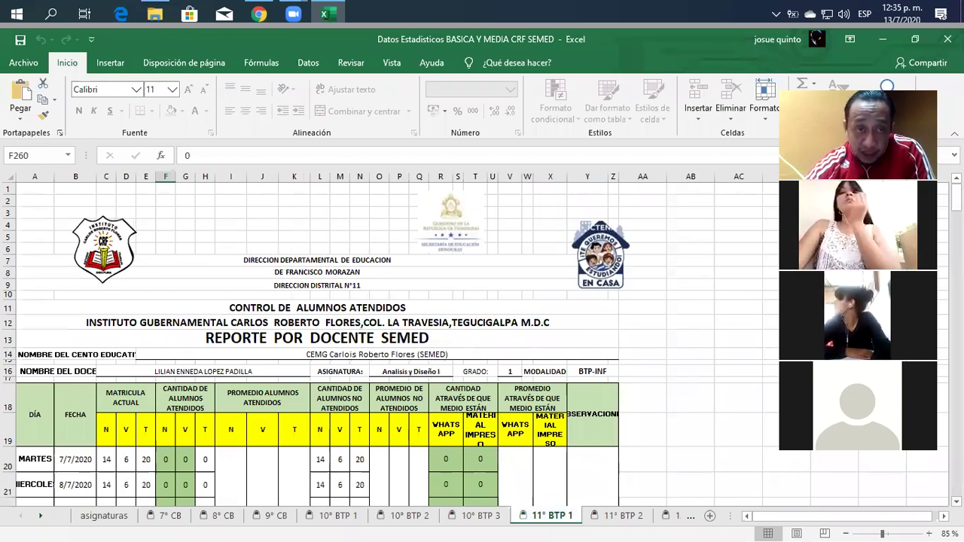
pyautogui.scroll(-1, 377, 339)
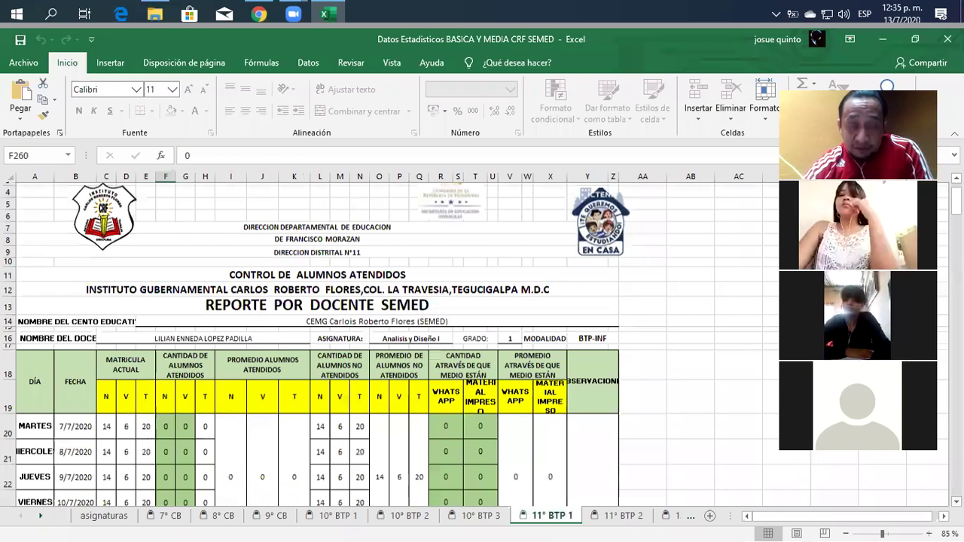
pyautogui.scroll(-1, 376, 339)
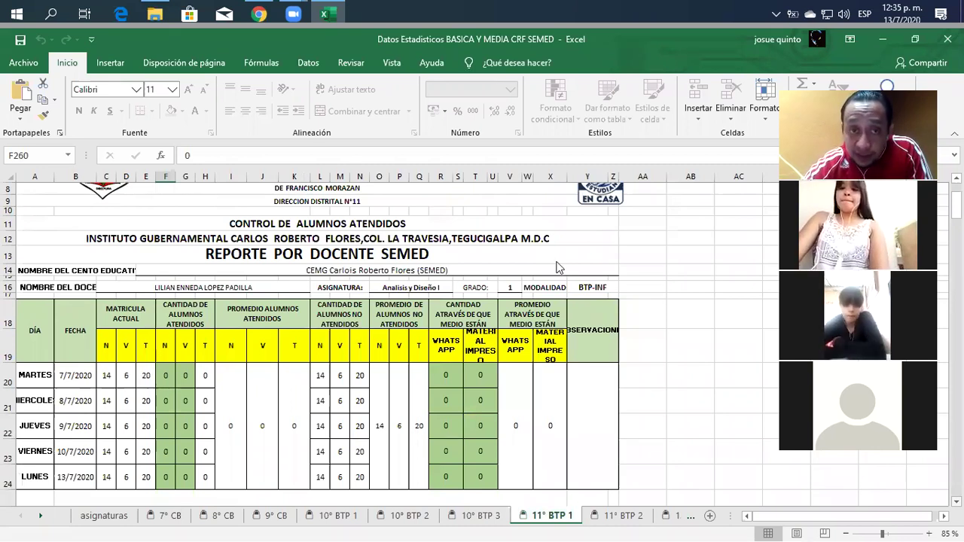
pyautogui.scroll(2, 377, 339)
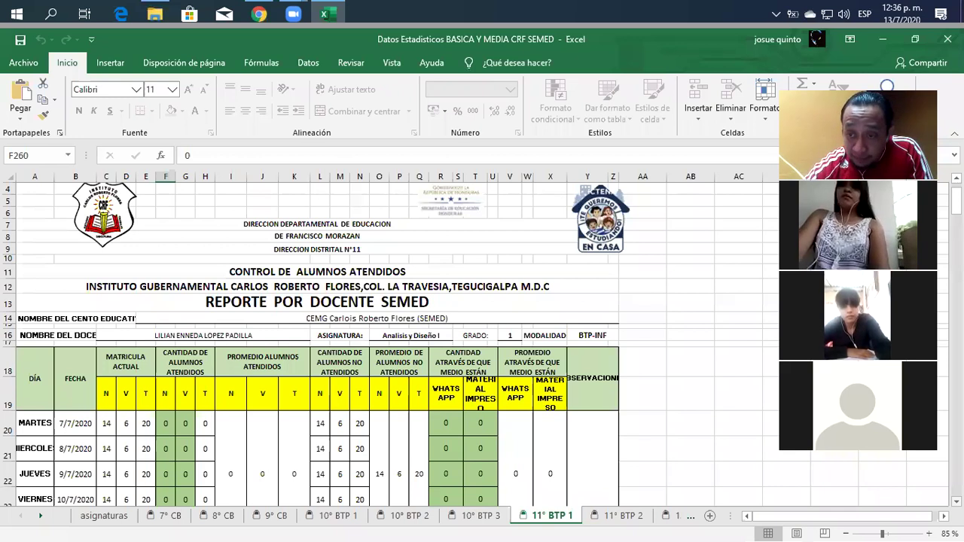
pyautogui.scroll(-1, 475, 343)
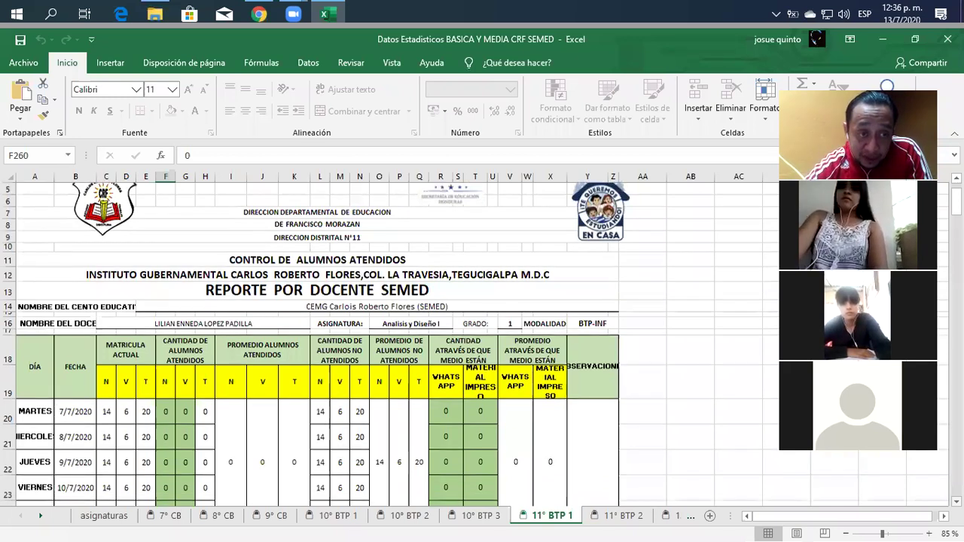
pyautogui.scroll(-2, 317, 342)
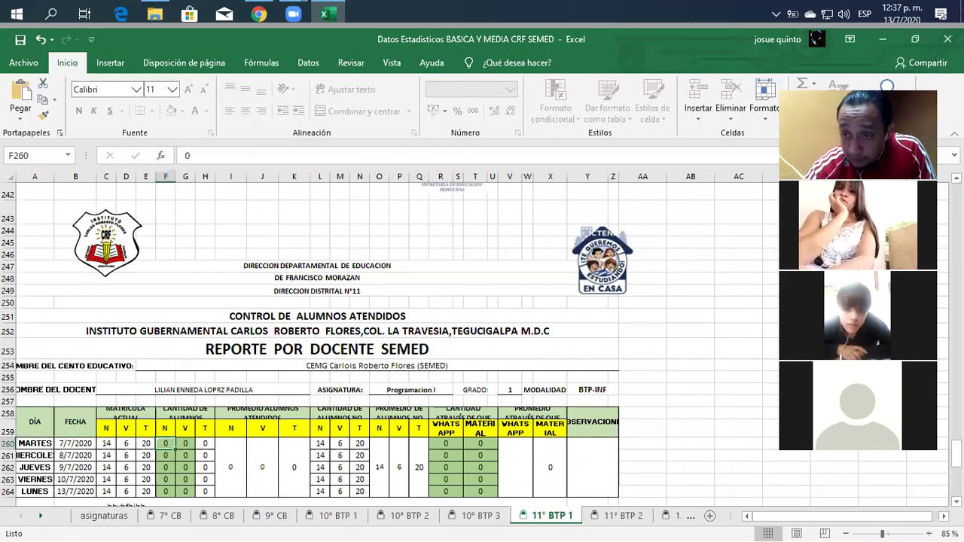
pyautogui.moveTo(957, 454); pyautogui.dragTo(957, 197)
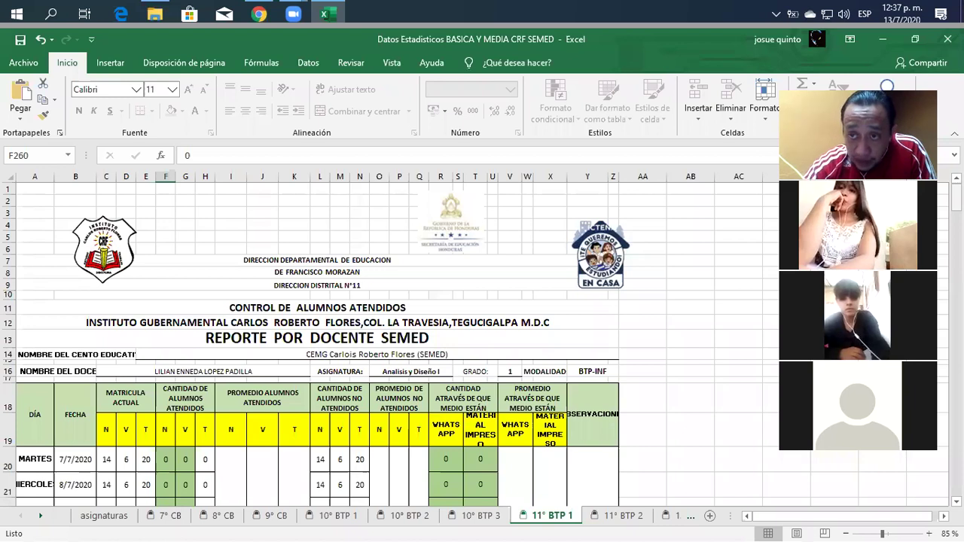
pyautogui.scroll(-2, 945, 193)
pyautogui.scroll(-1, 944, 193)
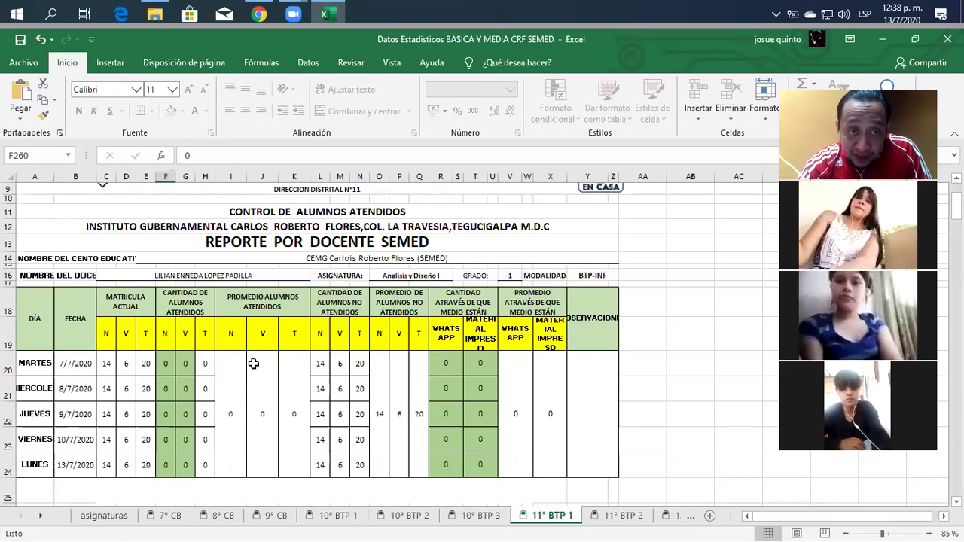
# Enter Tuesday's attended counts 78 and 4 in F20:G20 and Wednesday's 14 and 15 in F21:G21.
pyautogui.click(167, 366)
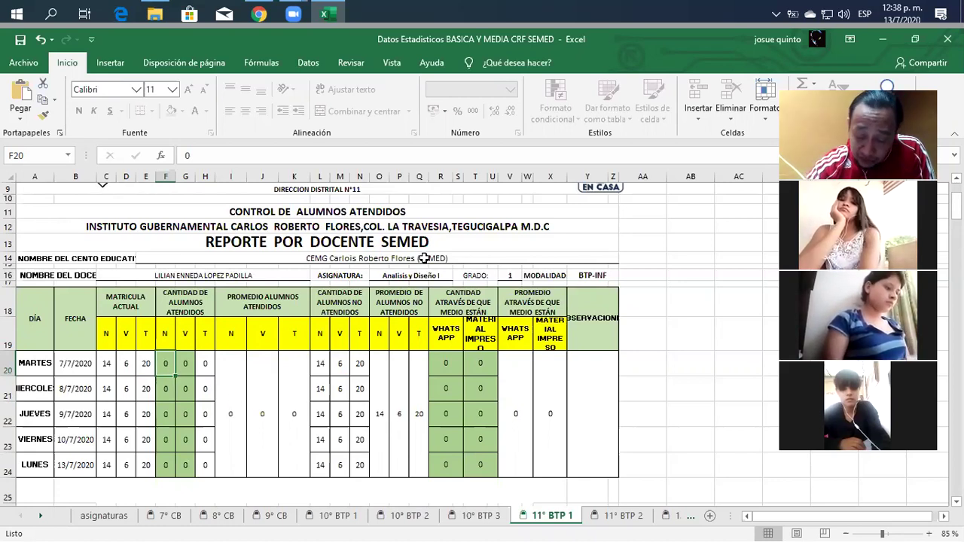
pyautogui.write('78')
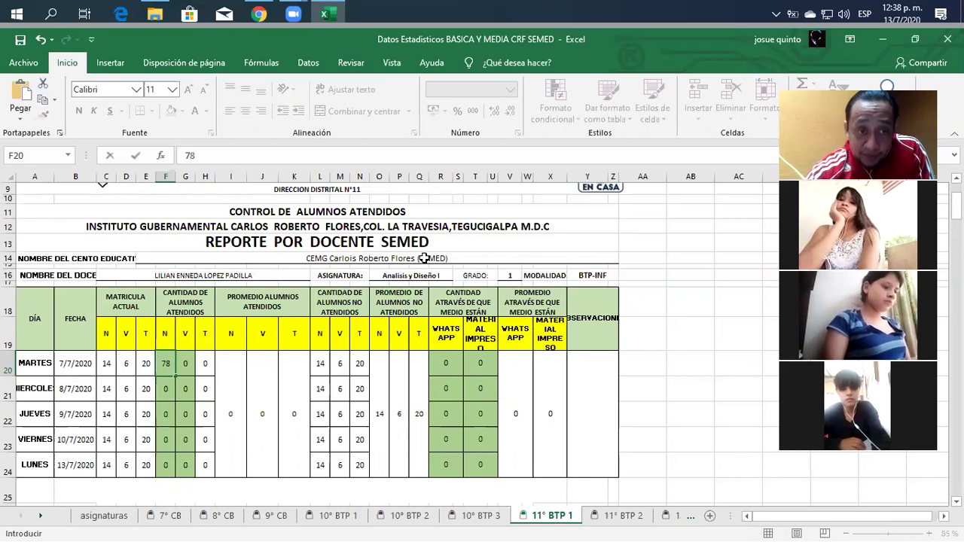
pyautogui.click(184, 364)
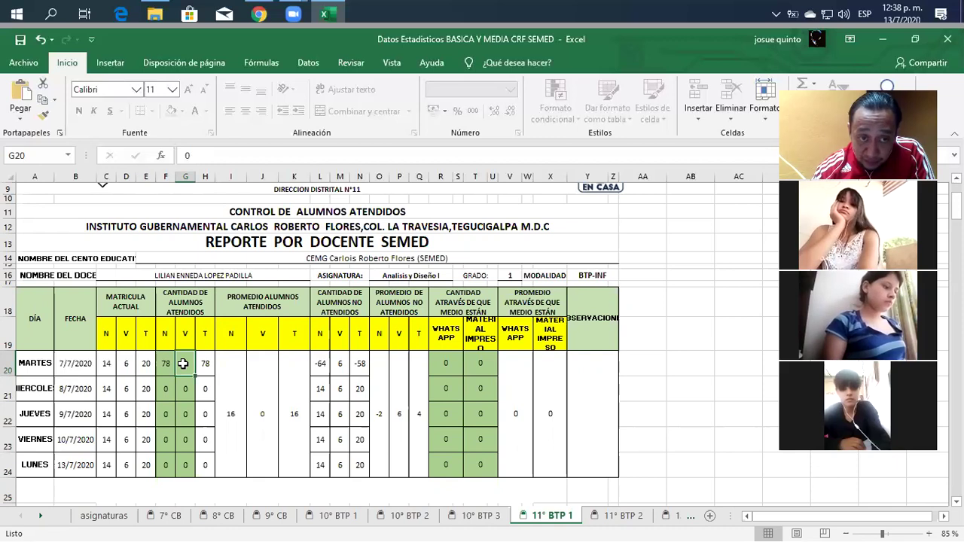
pyautogui.write('4')
pyautogui.press('Return')
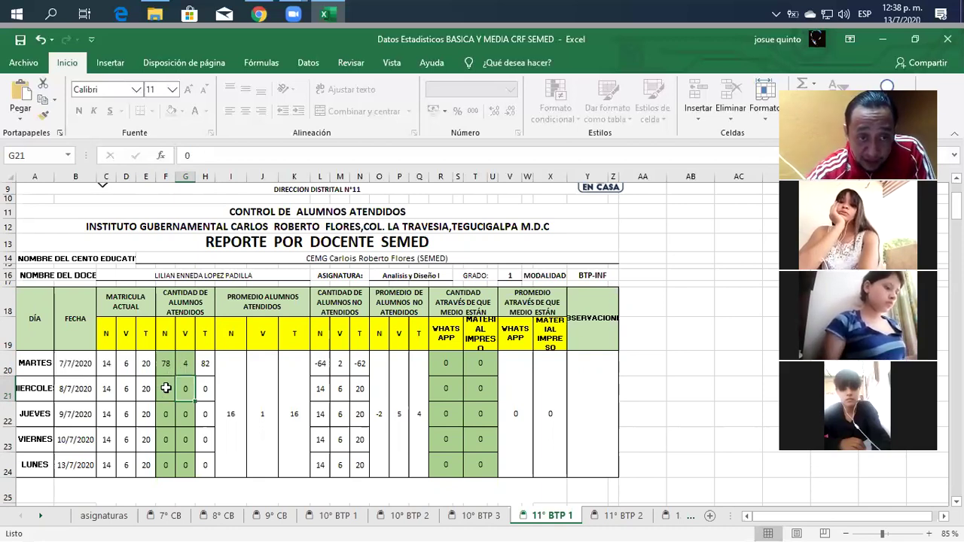
pyautogui.click(167, 389)
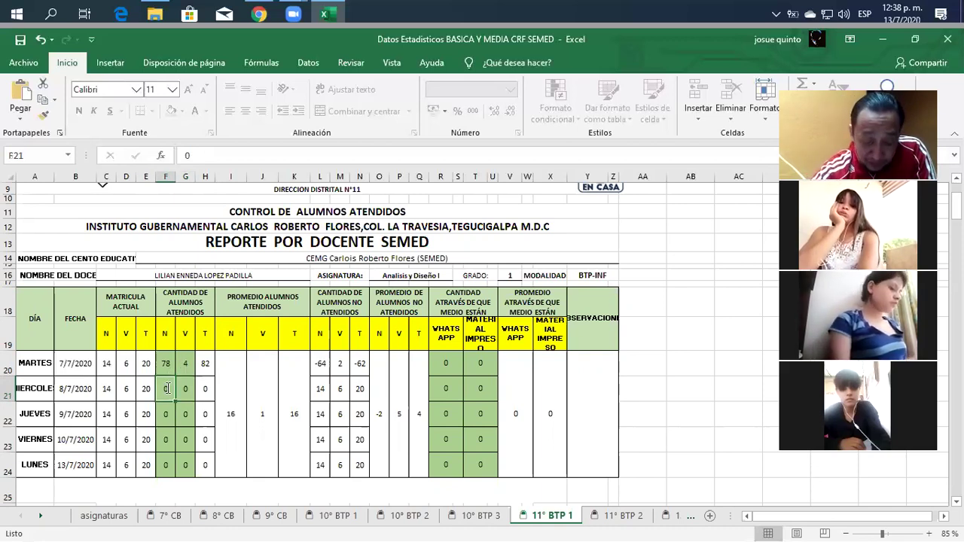
pyautogui.write('14')
pyautogui.press('Tab')
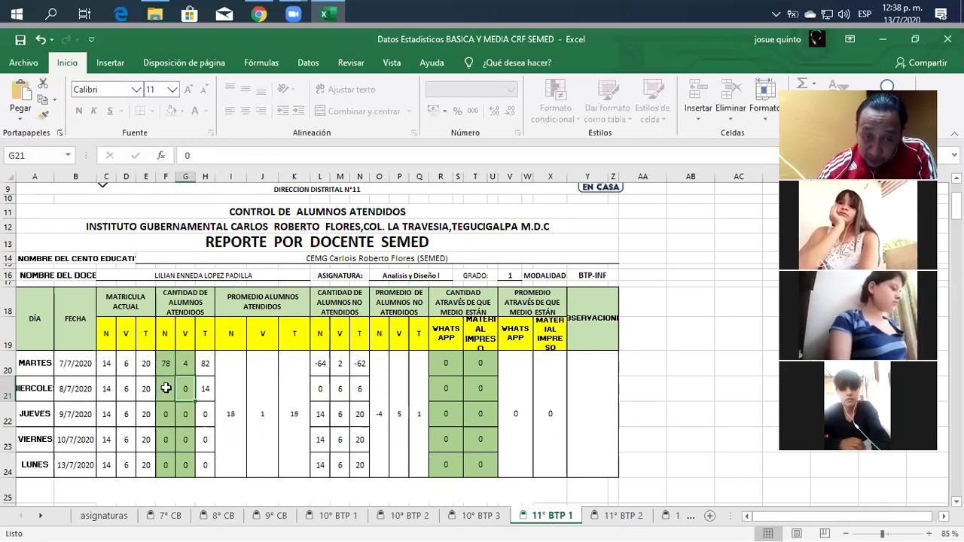
pyautogui.write('15')
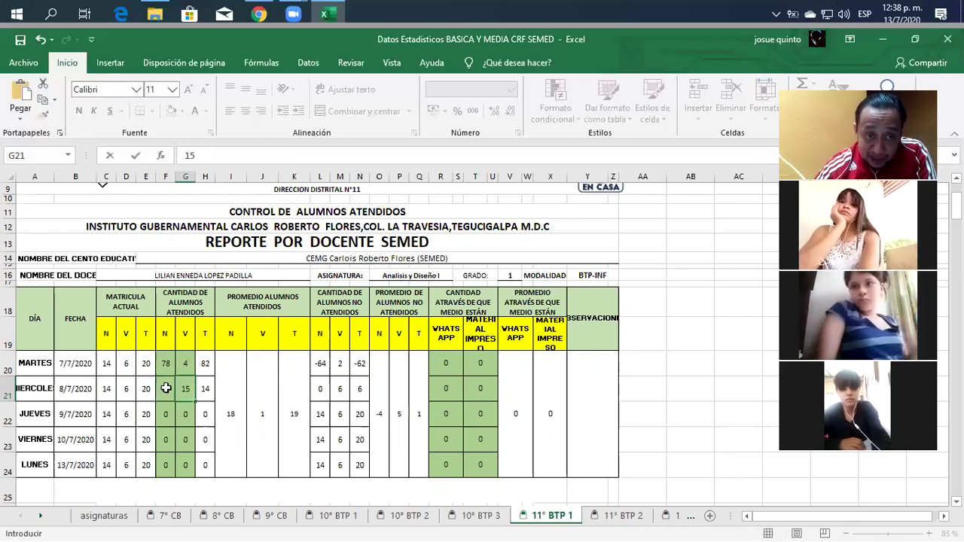
pyautogui.press('Return')
pyautogui.press('Return')
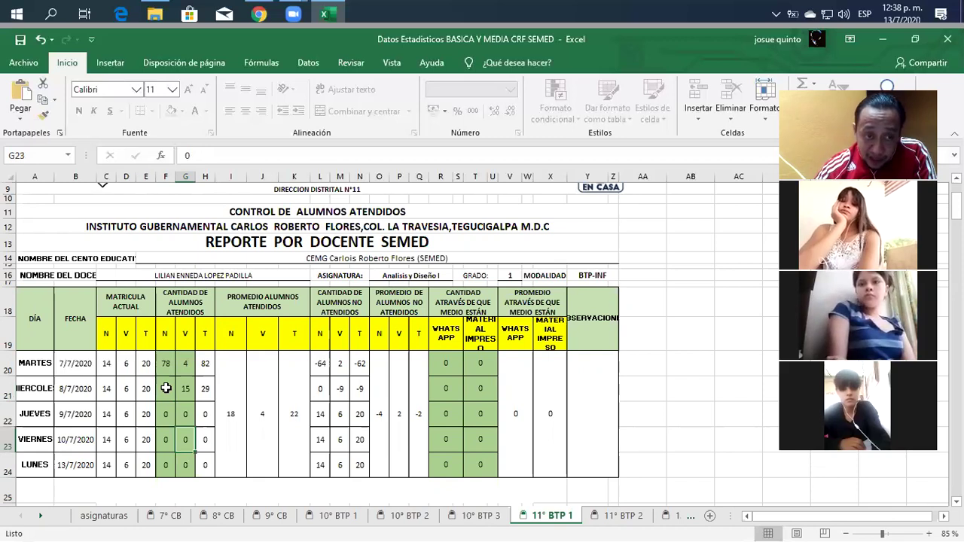
pyautogui.write('15')
# Enter Friday's N count 10 in F23 and Monday's counts 10 and 21 in F24:G24.
pyautogui.press('Left')
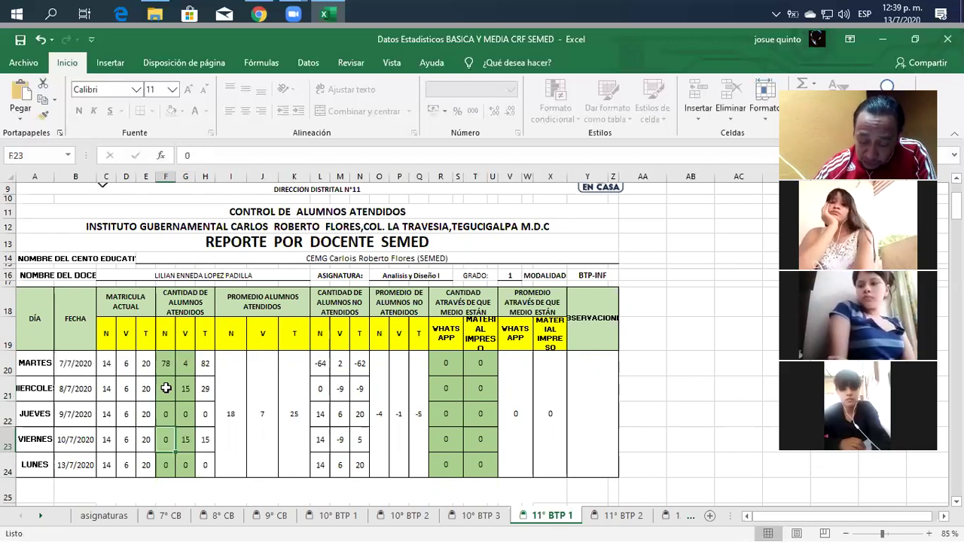
pyautogui.write('10')
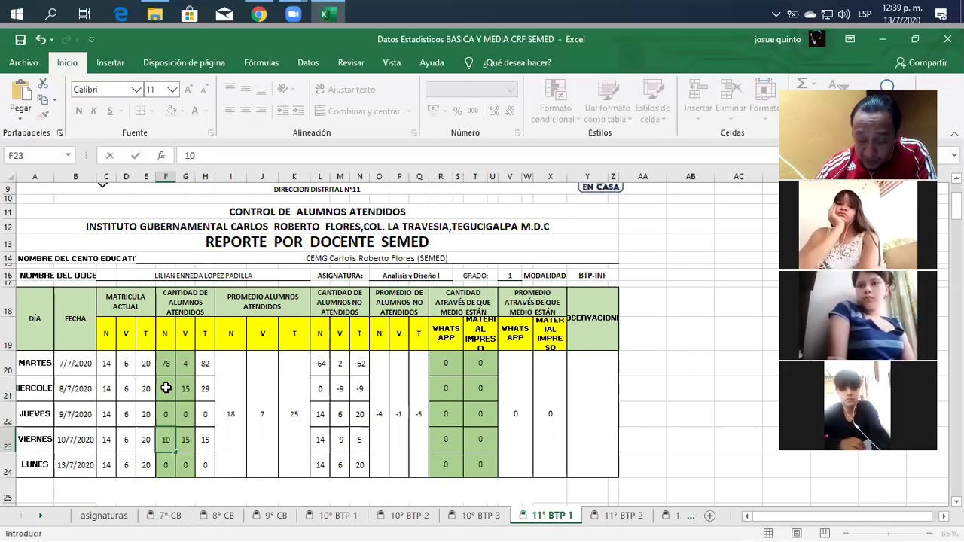
pyautogui.press('Return')
pyautogui.write('10')
pyautogui.press('Right')
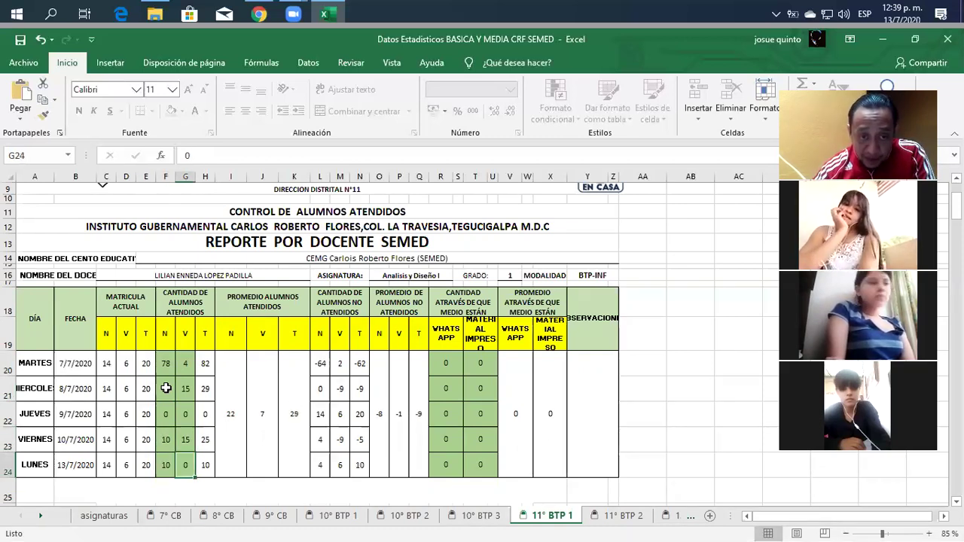
pyautogui.write('21')
pyautogui.press('Left')
# Enter 14 as Thursday's N attended count in F22.
pyautogui.press('Up')
pyautogui.press('Up')
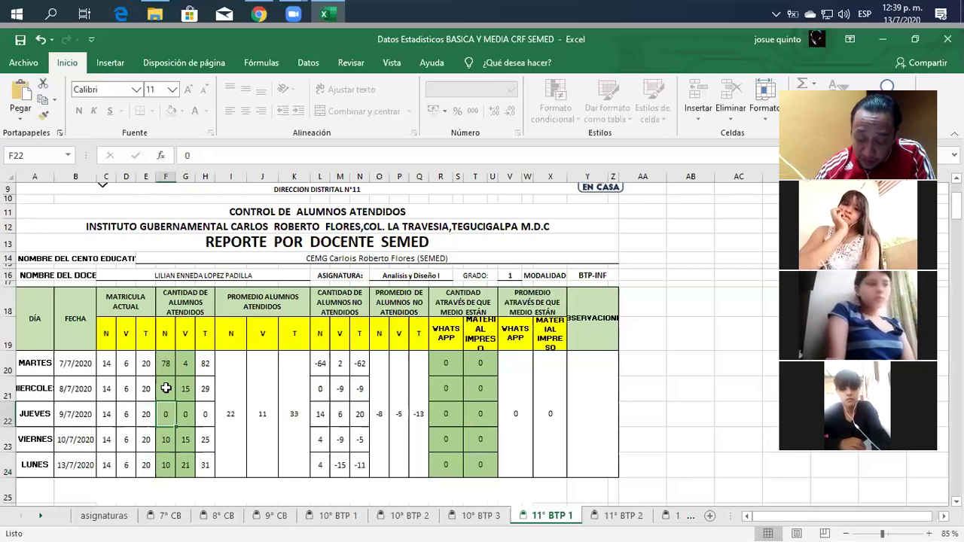
pyautogui.write('14')
pyautogui.press('Tab')
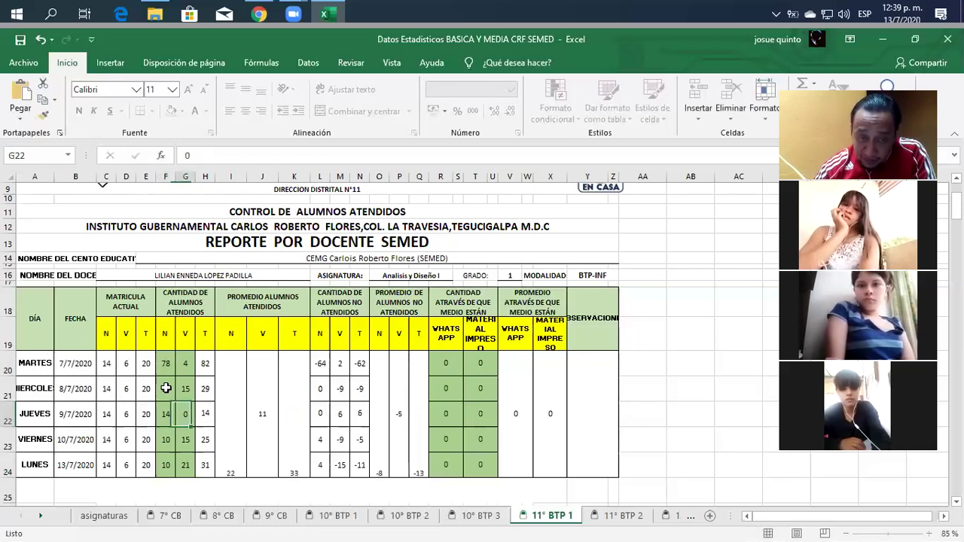
# Commit 12 as Thursday's V count in G22, bringing the row total to 26.
pyautogui.write('12')
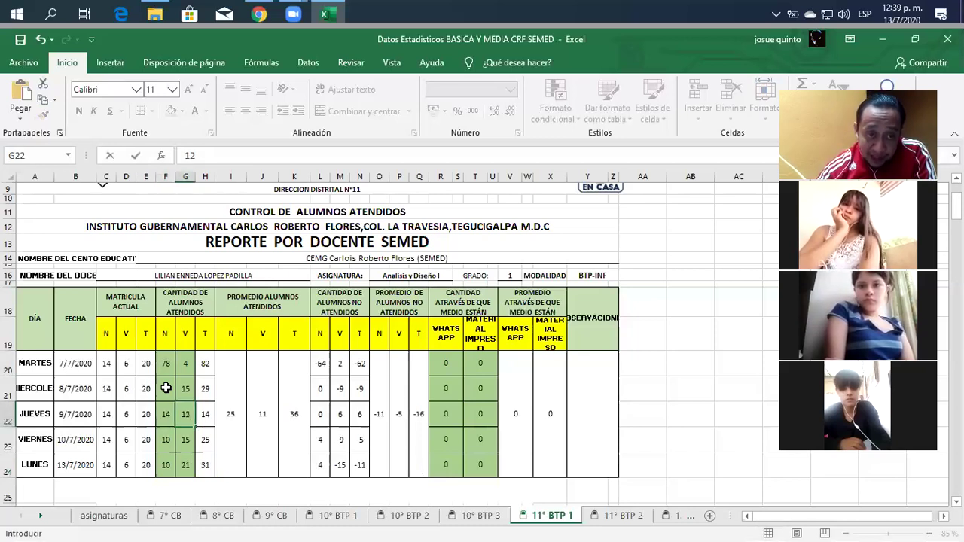
pyautogui.click(463, 405)
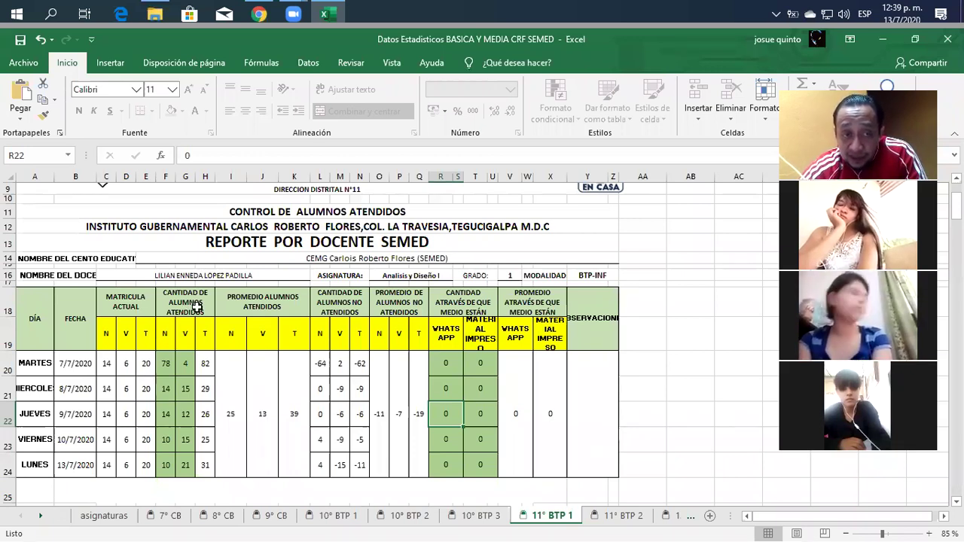
pyautogui.click(167, 367)
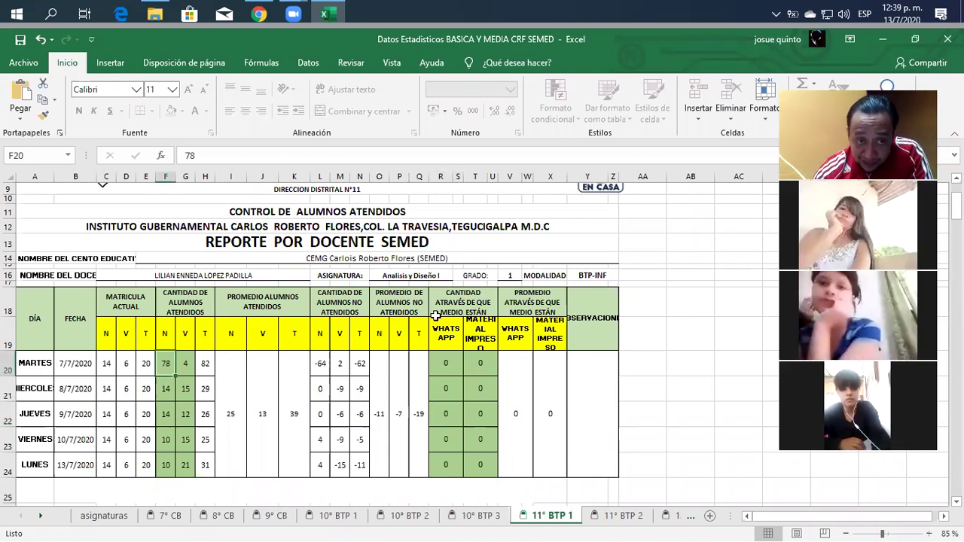
# Replace Tuesday's 78 and 4 in F20:G20 with 10 and 5, totalling 15.
pyautogui.write('10')
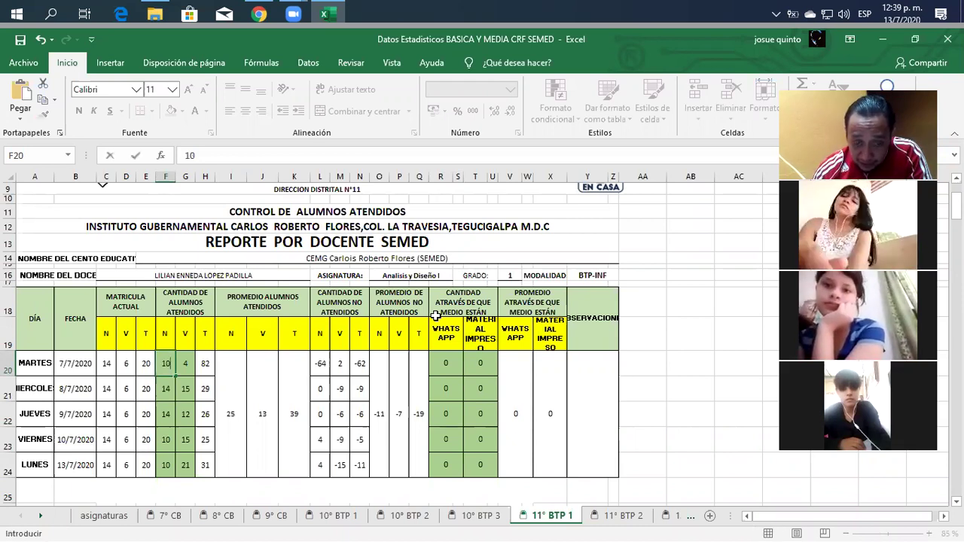
pyautogui.press('Tab')
pyautogui.write('5')
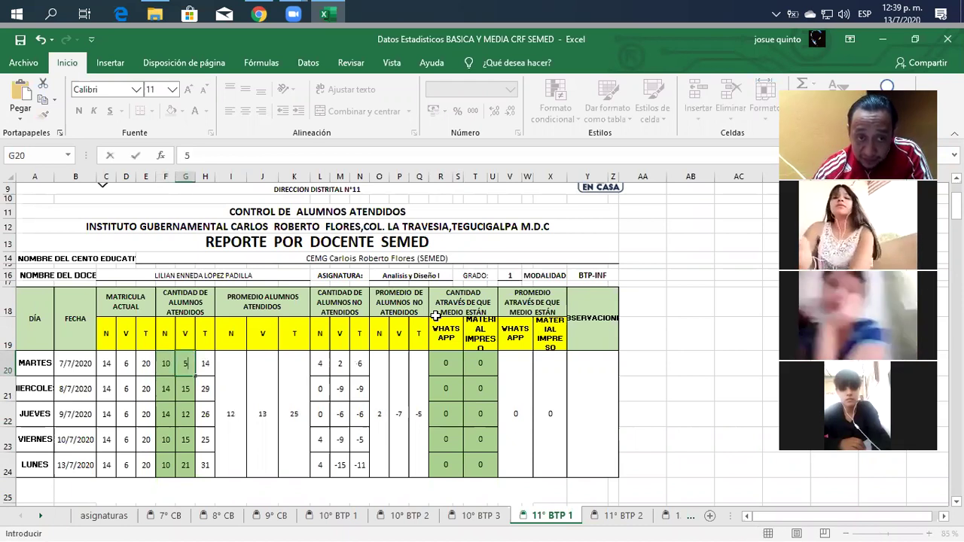
pyautogui.press('Return')
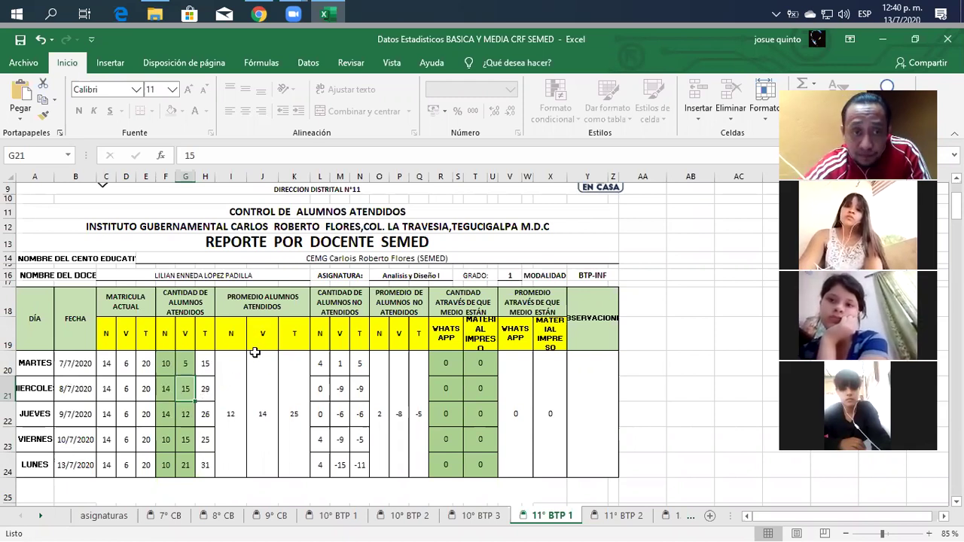
# Enter 4 as Wednesday's V attended count in G21.
pyautogui.click(166, 364)
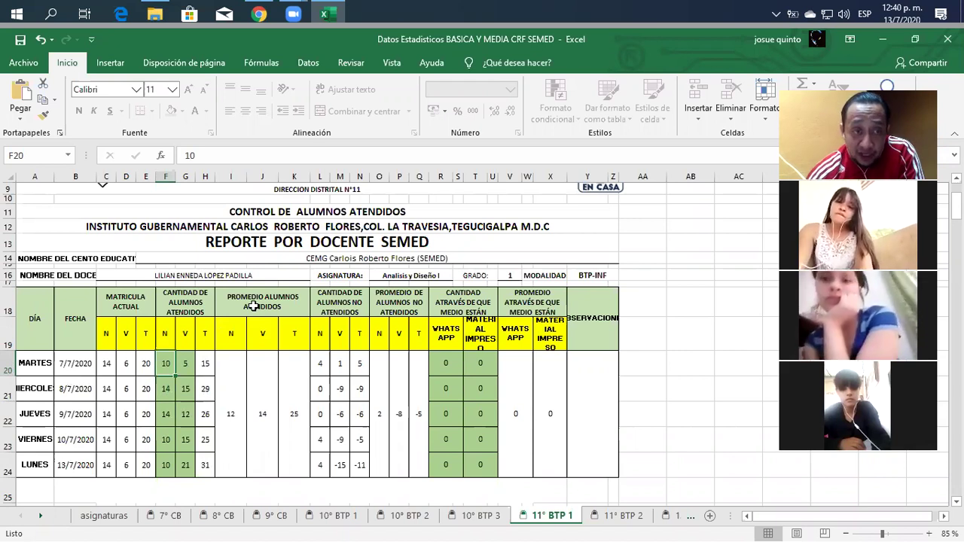
pyautogui.press('Right')
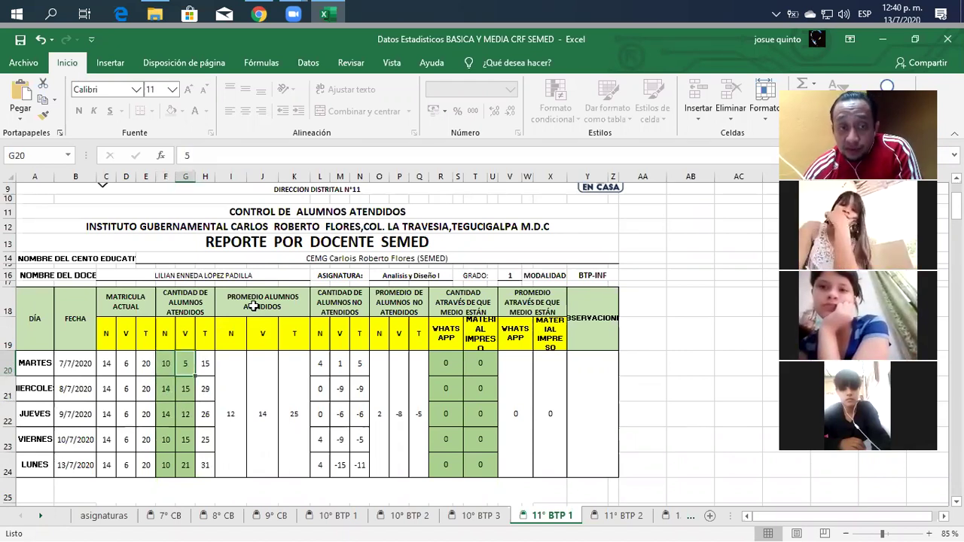
pyautogui.press('Right')
pyautogui.press('Right')
pyautogui.press('Right')
pyautogui.press('Right')
pyautogui.press('Right')
pyautogui.press('Right')
pyautogui.press('Right')
pyautogui.press('Right')
pyautogui.press('Right')
pyautogui.press('Right')
pyautogui.press('Right')
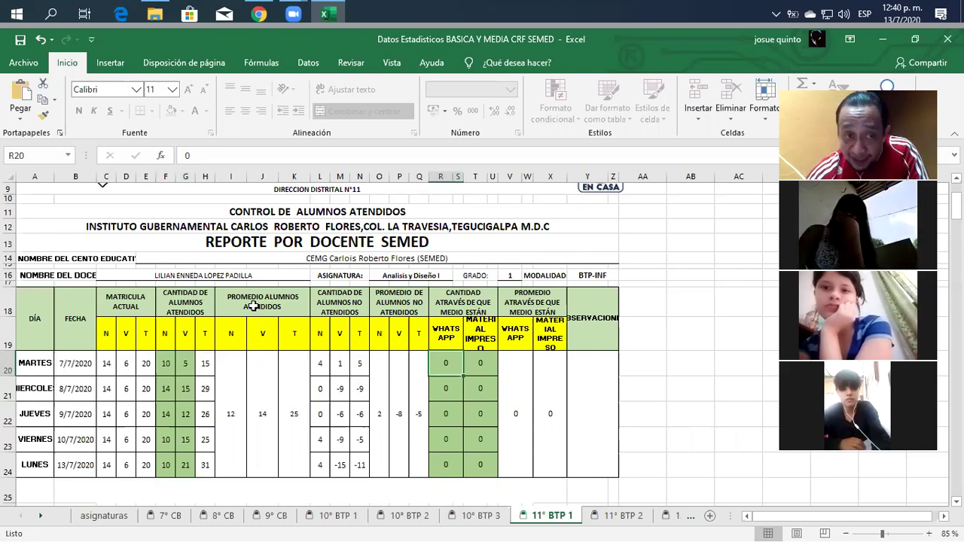
pyautogui.press('Down')
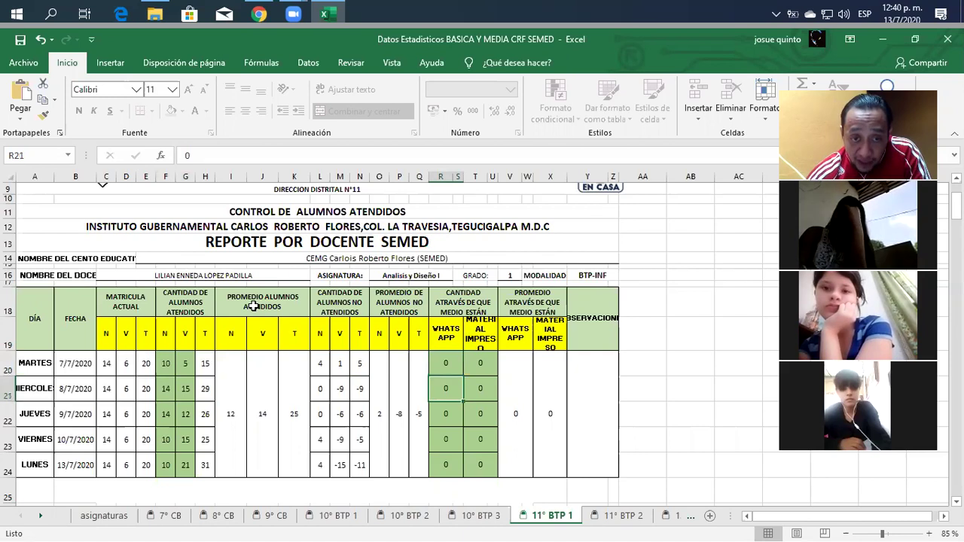
pyautogui.press('Left')
pyautogui.press('Left')
pyautogui.press('Left')
pyautogui.press('Left')
pyautogui.press('Left')
pyautogui.press('Left')
pyautogui.press('Left')
pyautogui.press('Left')
pyautogui.press('Left')
pyautogui.press('Left')
pyautogui.press('Left')
pyautogui.press('Left')
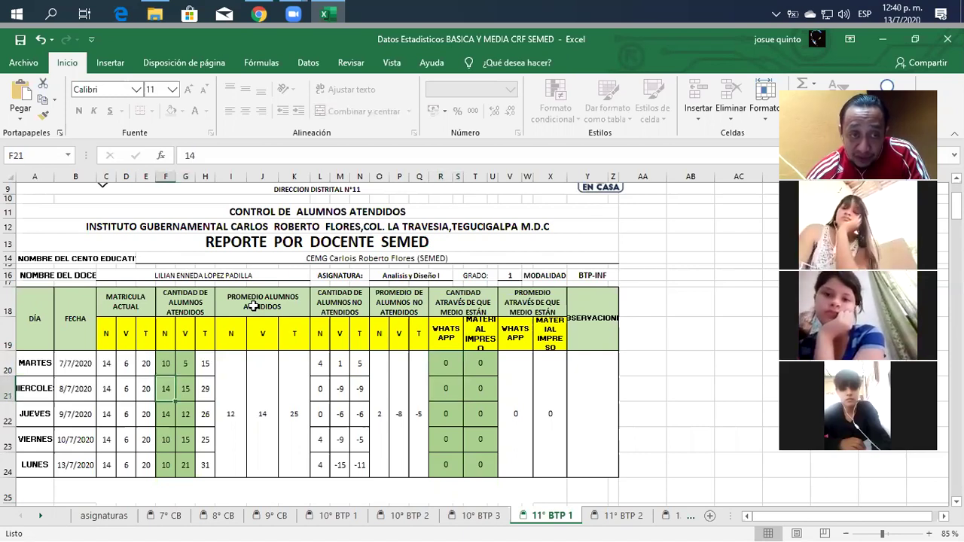
pyautogui.press('Right')
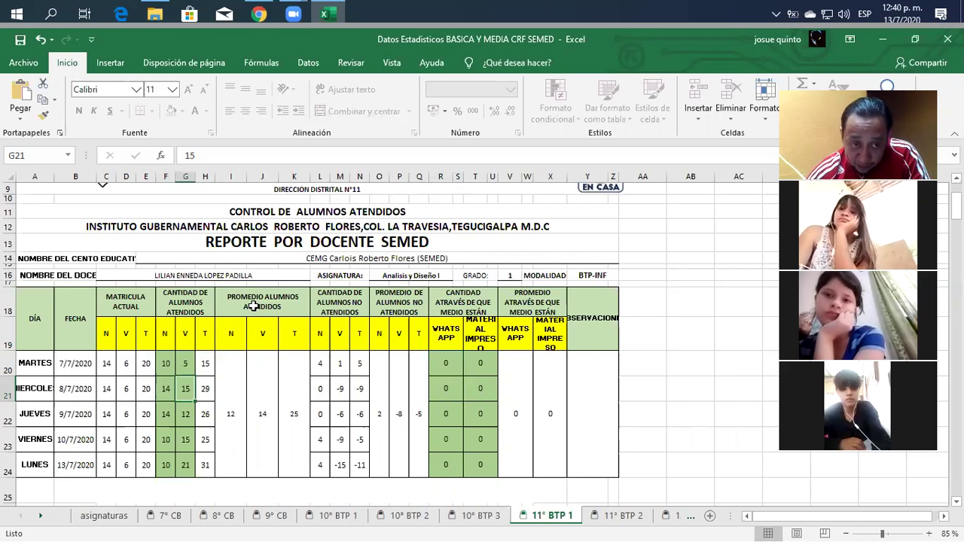
pyautogui.write('4')
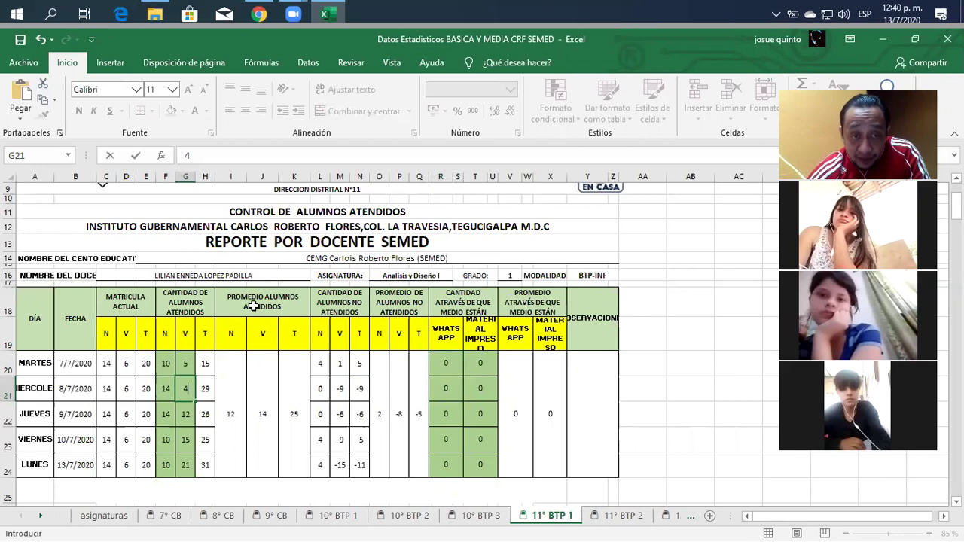
pyautogui.press('Return')
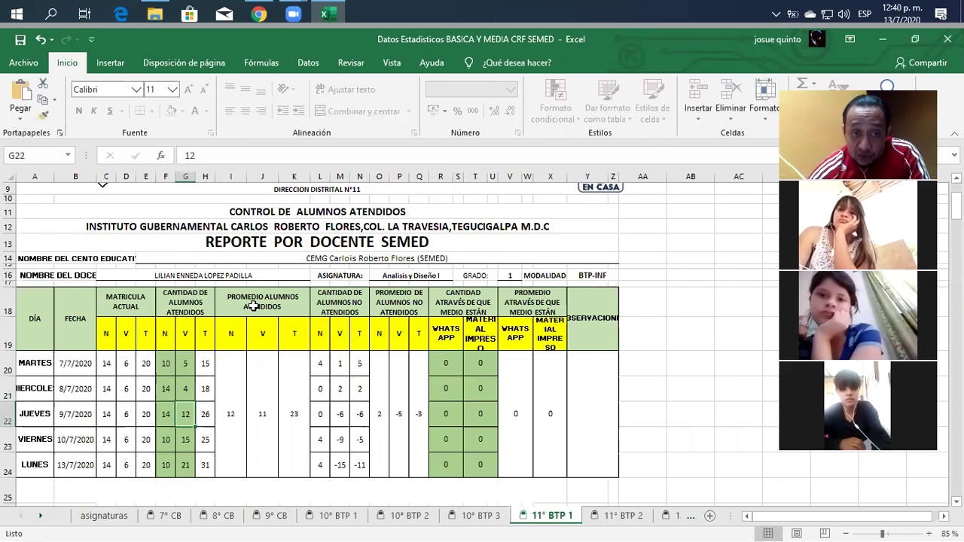
# Enter V counts 3, 5 and 6 for Thursday, Friday and Monday in G22–G24.
pyautogui.press('Left')
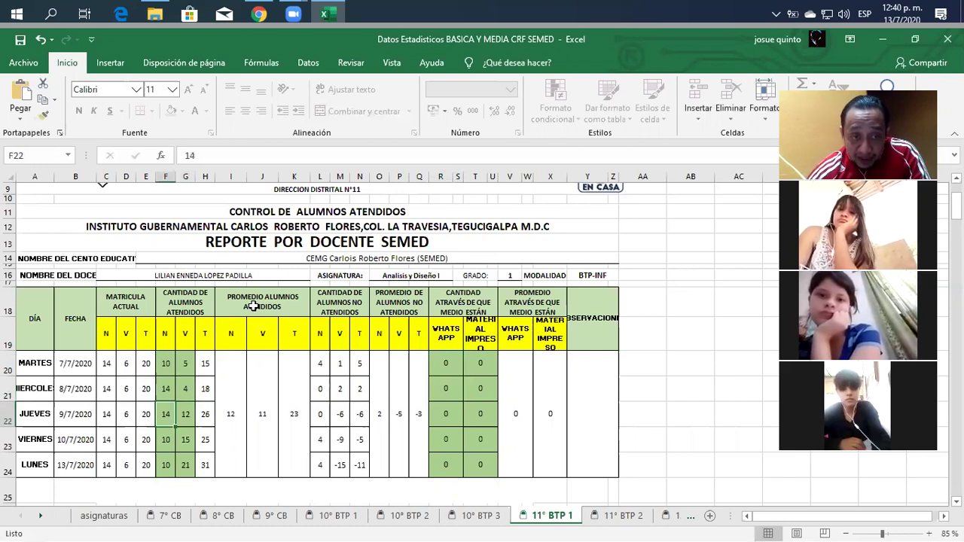
pyautogui.press('Right')
pyautogui.write('3')
pyautogui.press('Return')
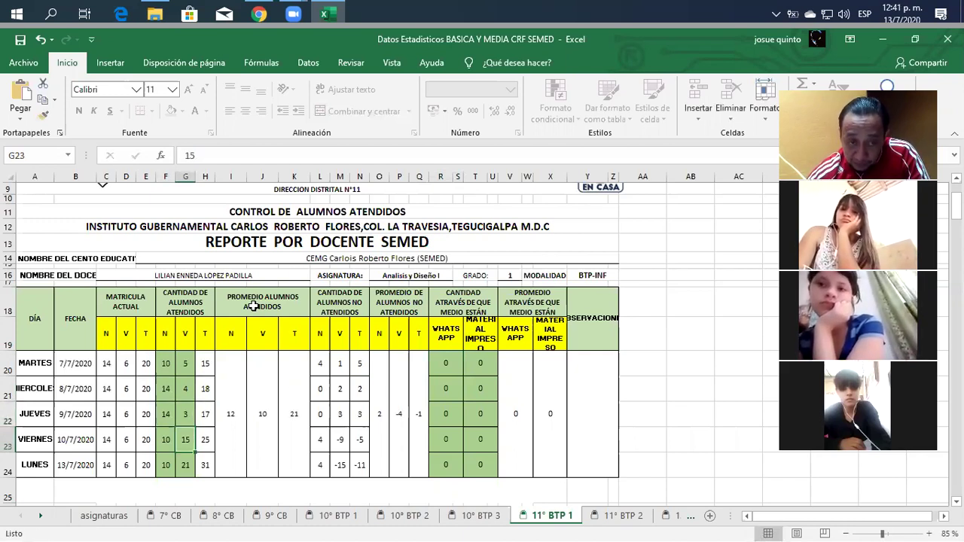
pyautogui.write('5')
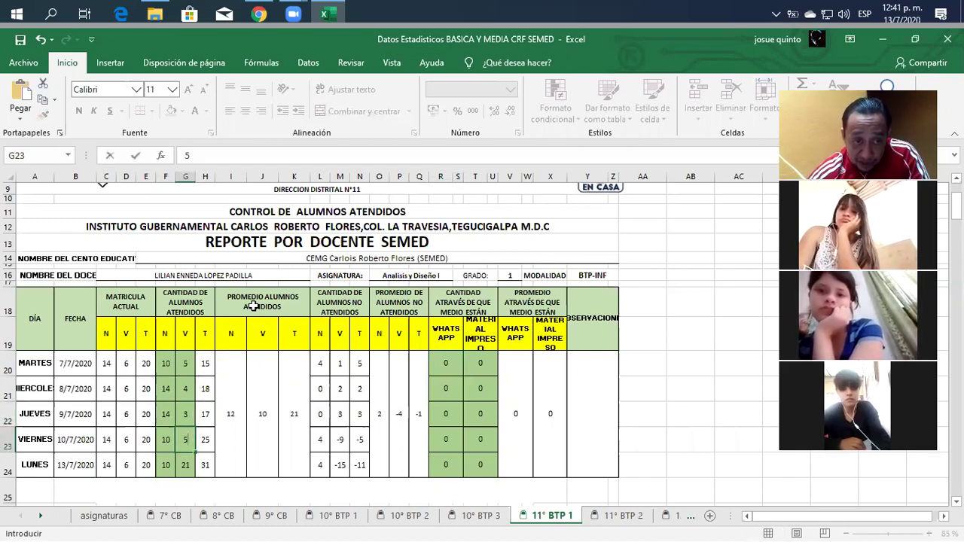
pyautogui.press('Return')
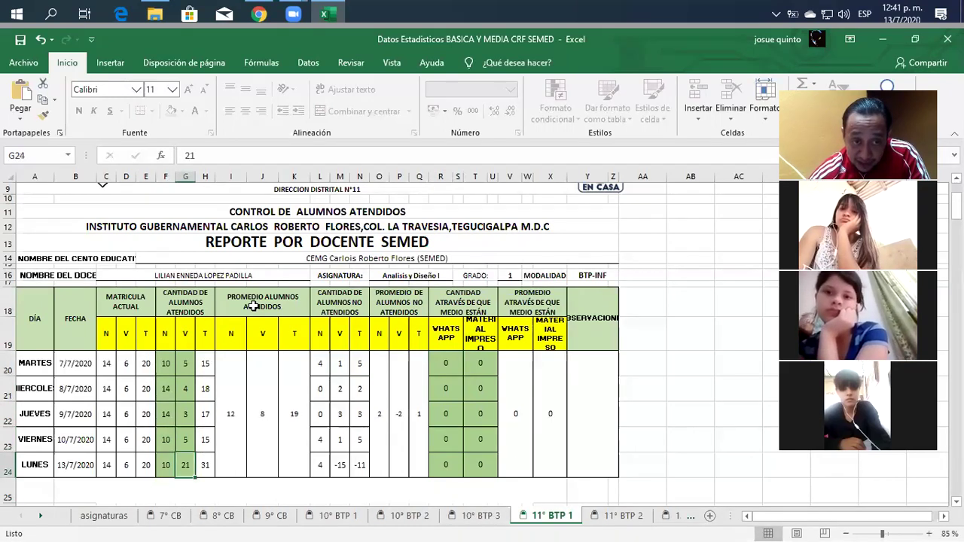
pyautogui.write('6')
pyautogui.press('Up')
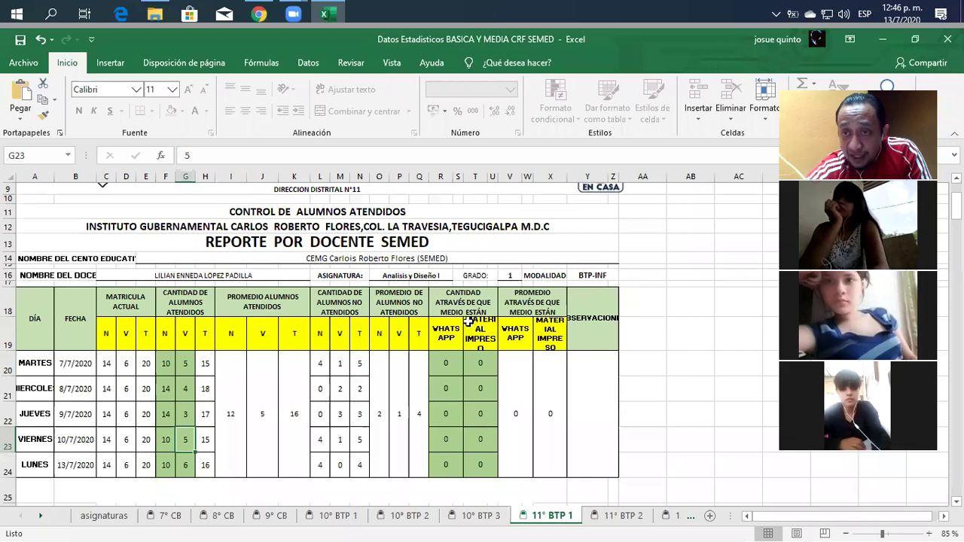
# Select Tuesday's WhatsApp count cell R20.
pyautogui.click(454, 365)
# Enter 15 reached by WhatsApp in R20 and 2 by printed material in T20 for Tuesday.
pyautogui.click(477, 365)
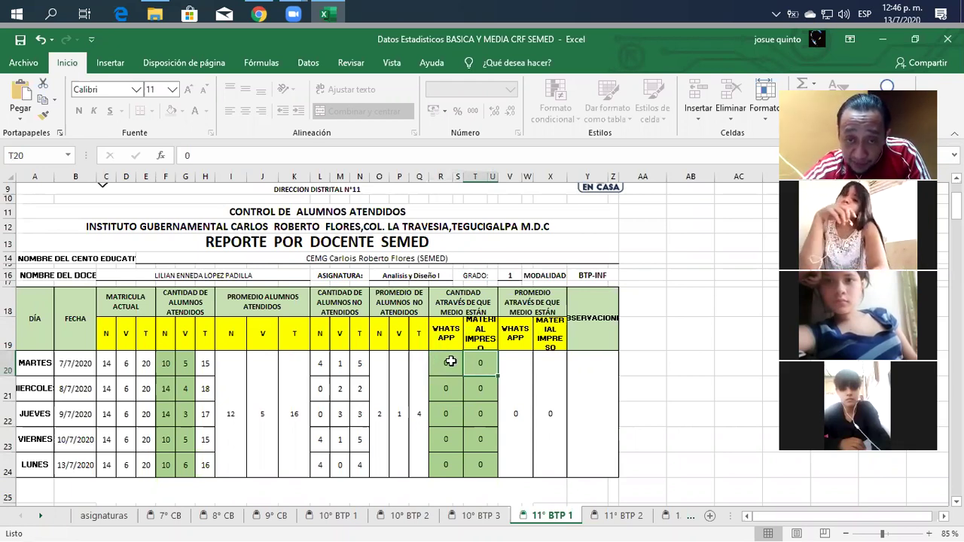
pyautogui.click(450, 362)
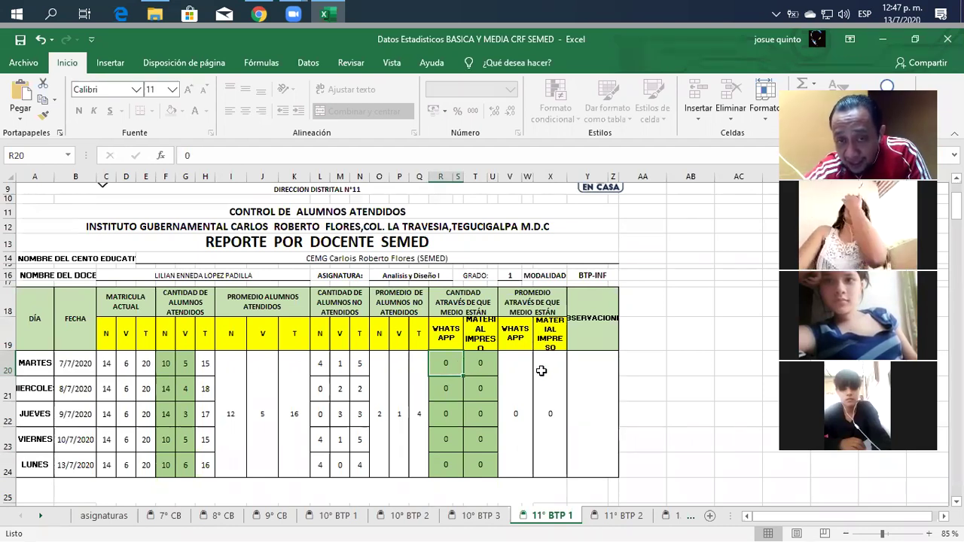
pyautogui.write('1')
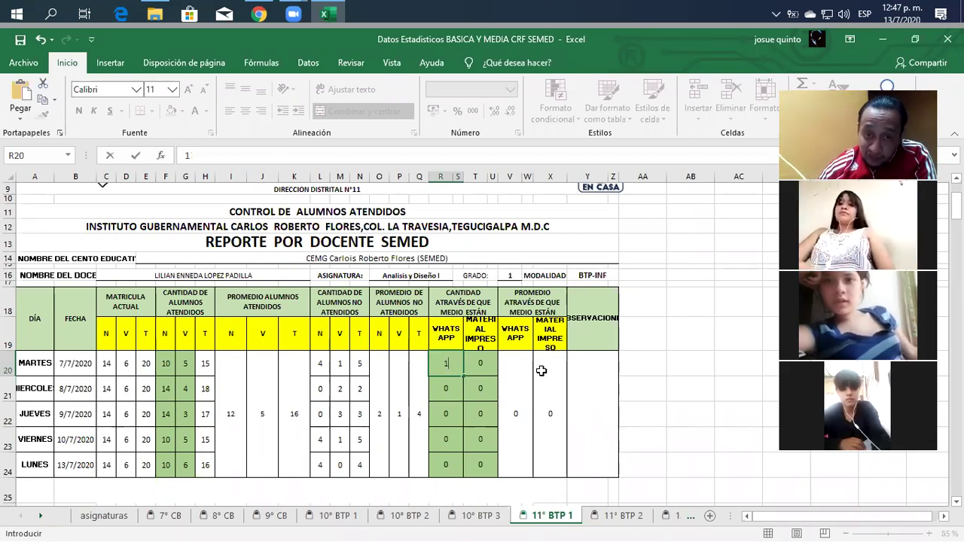
pyautogui.write('5')
pyautogui.press('Tab')
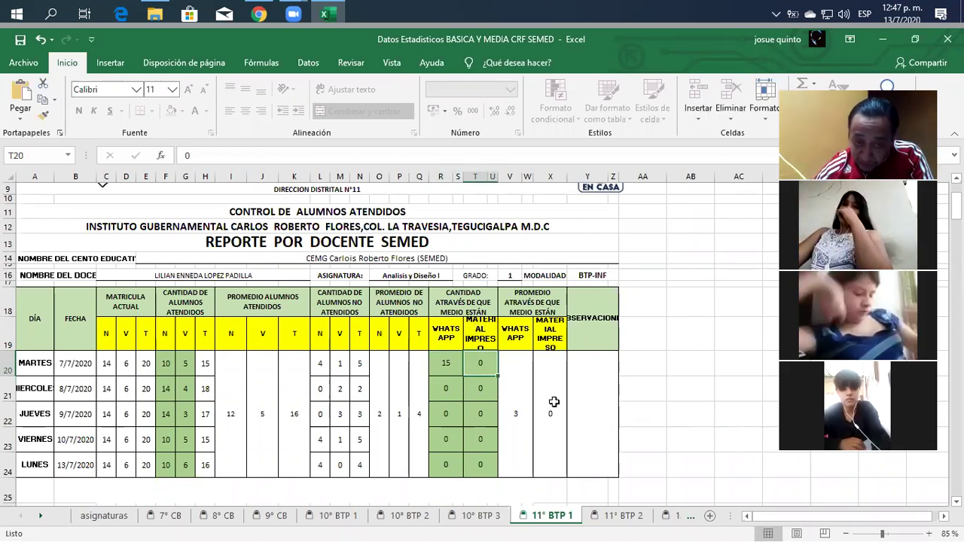
pyautogui.write('2')
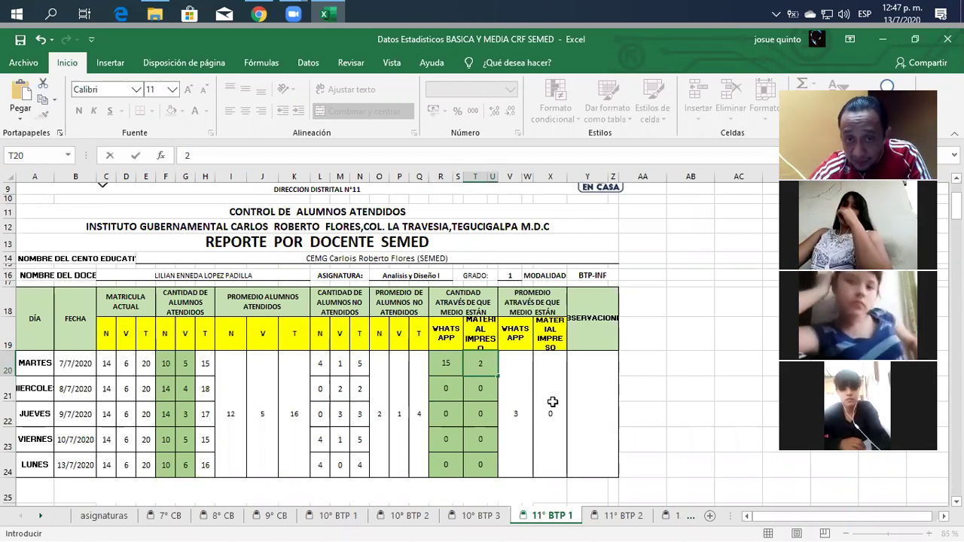
pyautogui.click(489, 393)
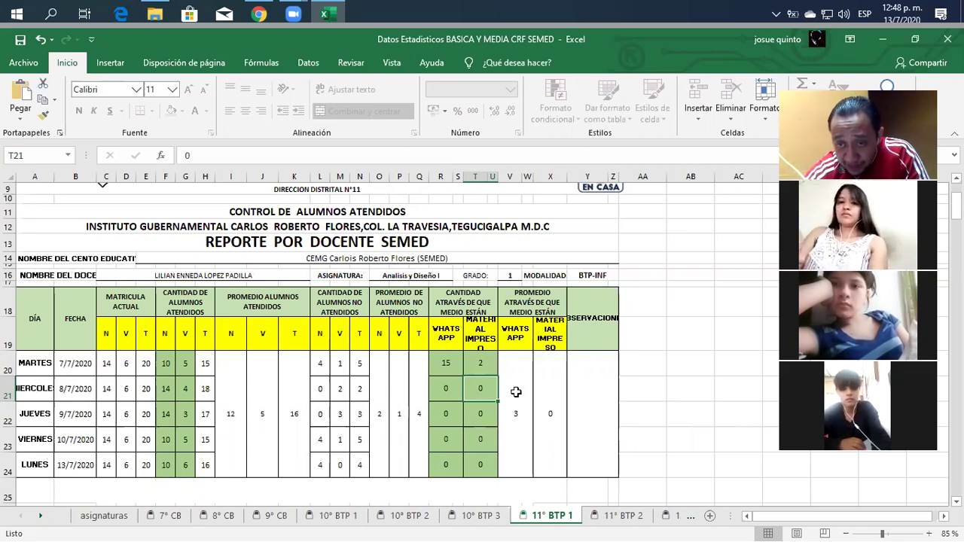
pyautogui.click(439, 364)
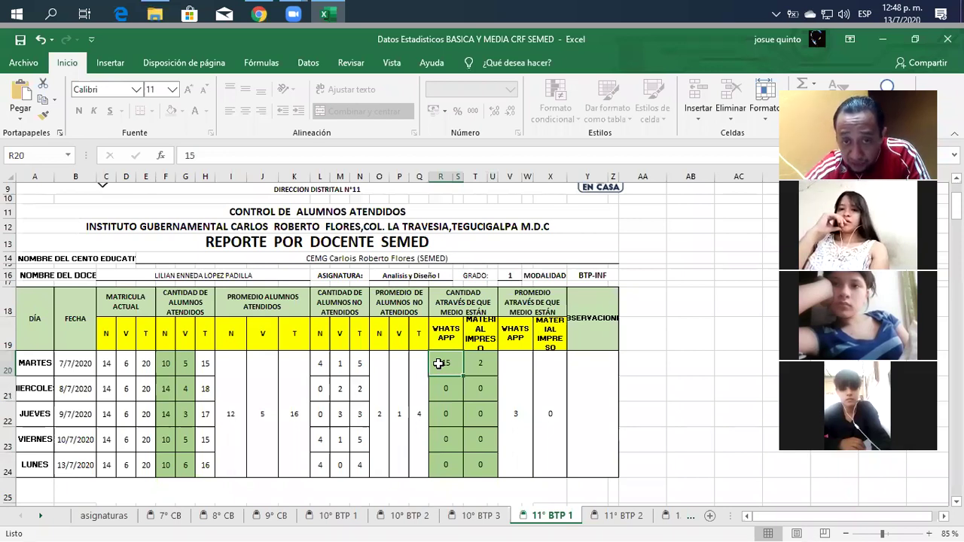
pyautogui.press('Down')
pyautogui.press('Down')
pyautogui.press('Down')
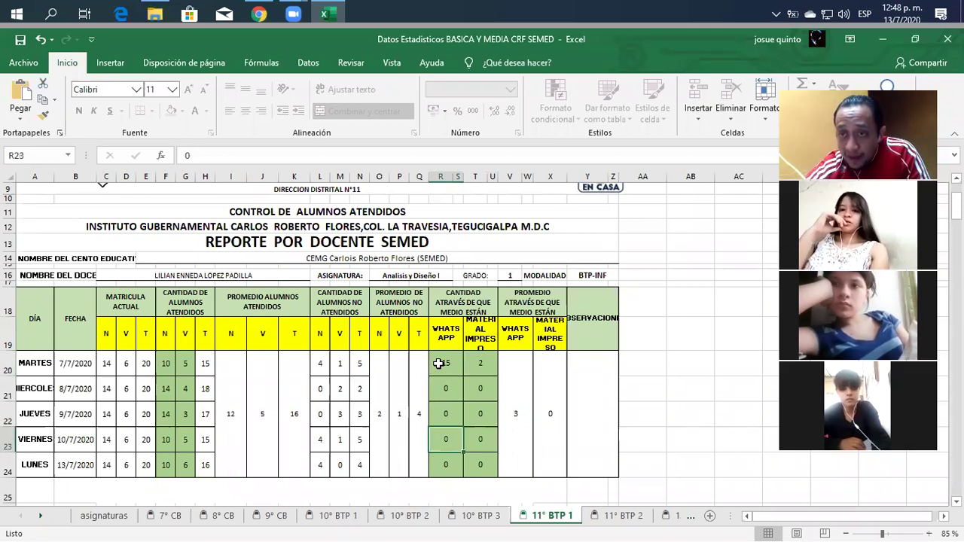
pyautogui.press('Down')
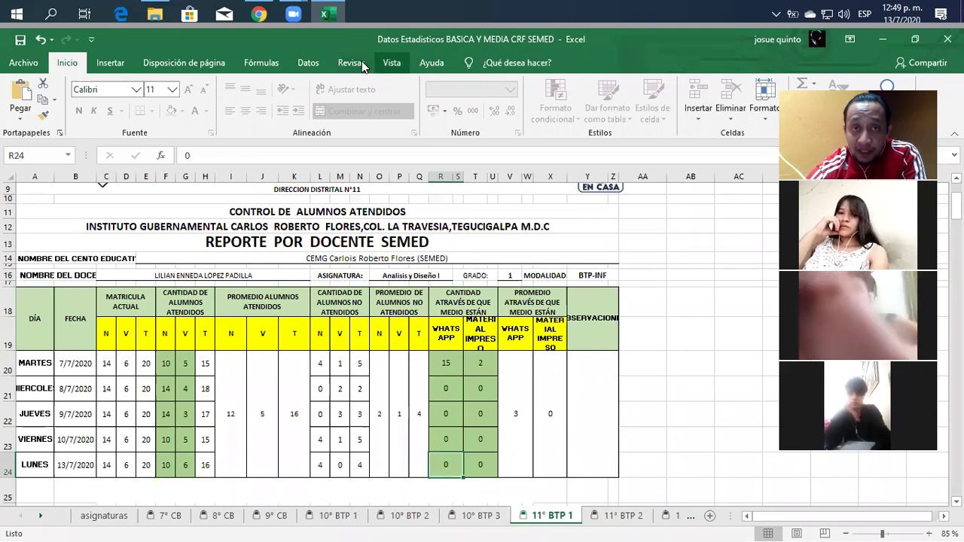
# Unprotect the 11° BTP 1 sheet via Revisar > Desproteger hoja, entering the sheet password.
pyautogui.click(363, 65)
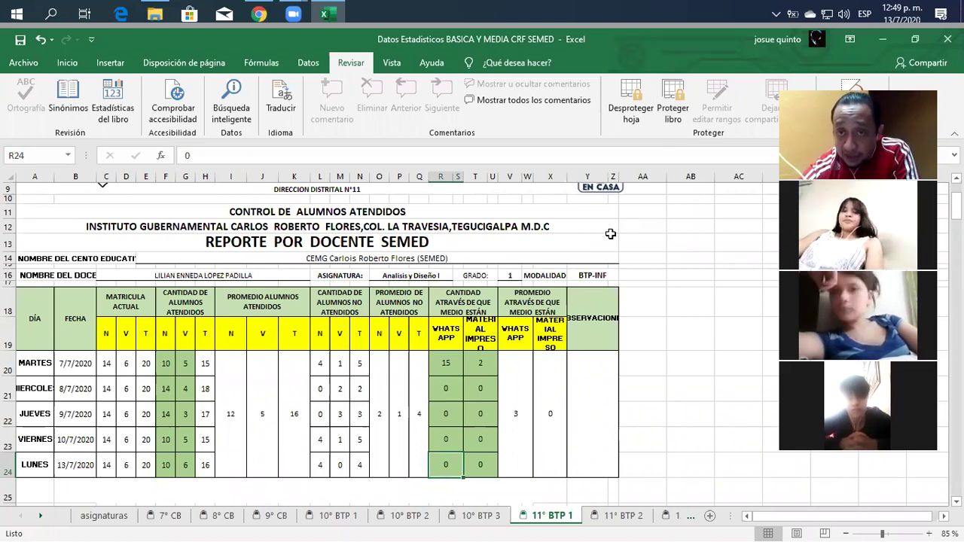
pyautogui.click(626, 123)
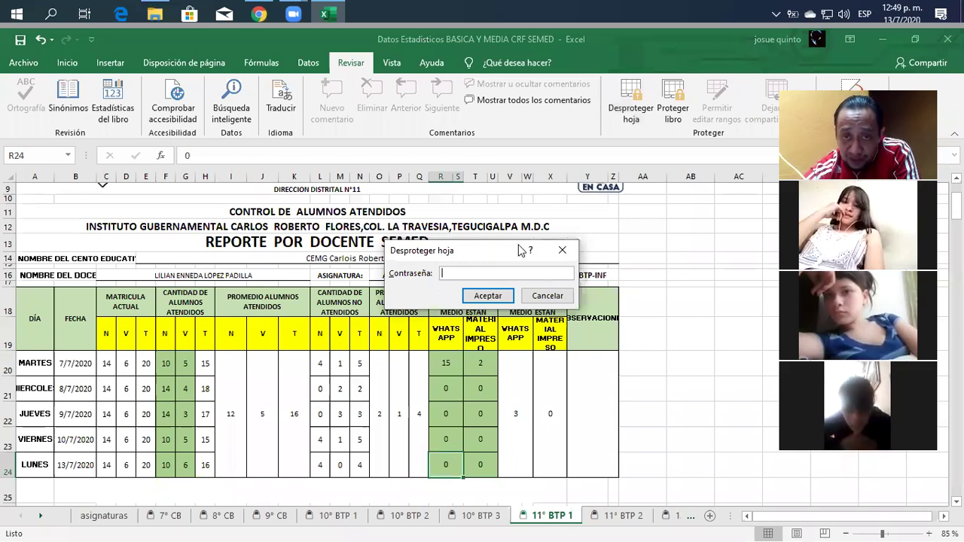
pyautogui.moveTo(520, 251); pyautogui.dragTo(558, 209)
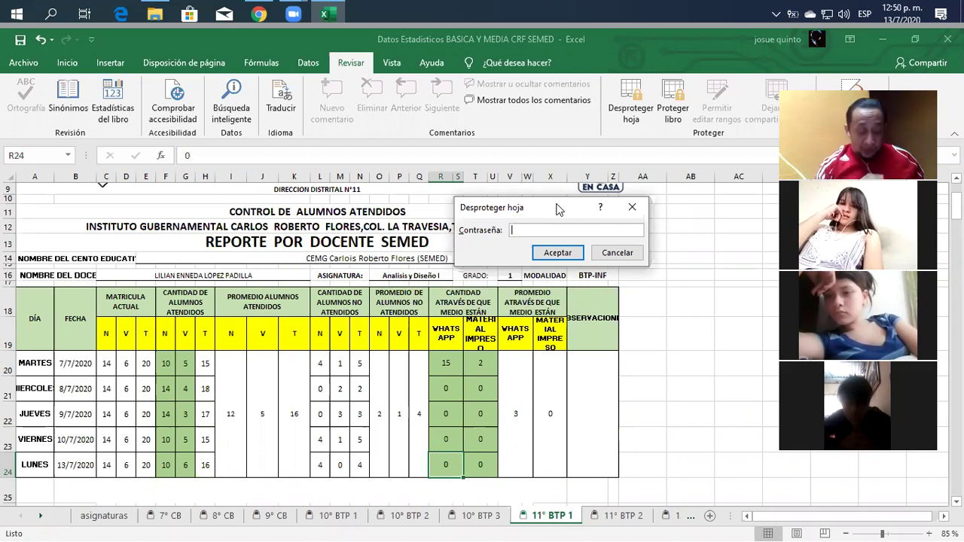
pyautogui.write('********')
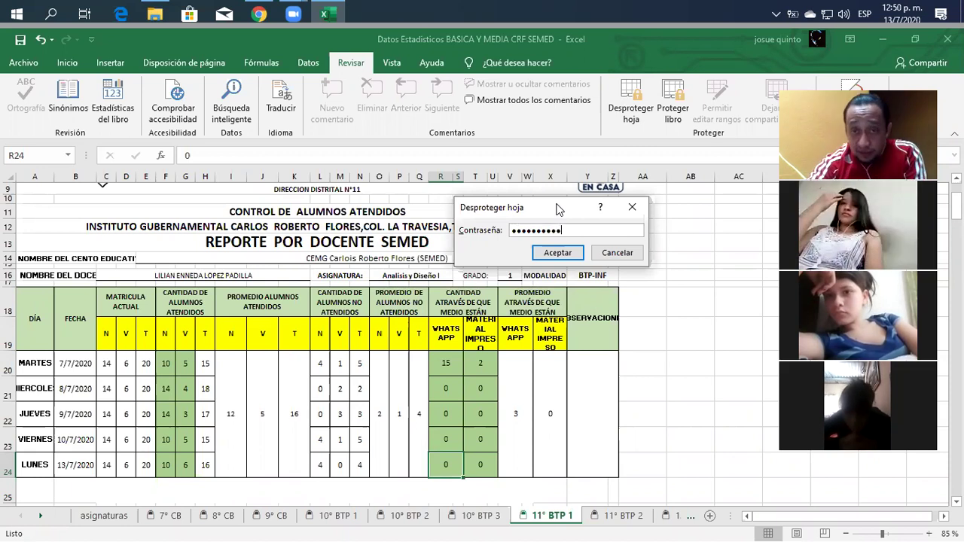
pyautogui.click(557, 253)
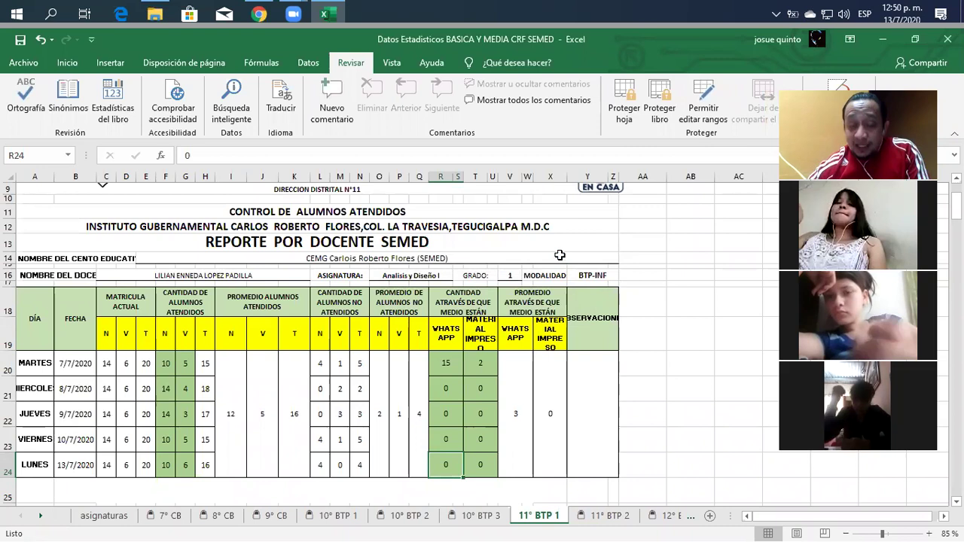
pyautogui.click(510, 364)
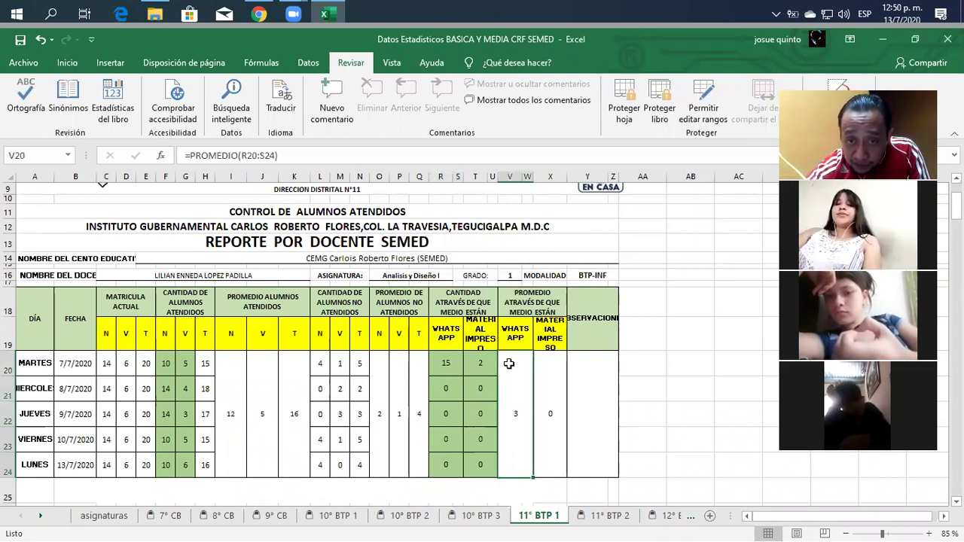
pyautogui.click(414, 380)
pyautogui.click(400, 379)
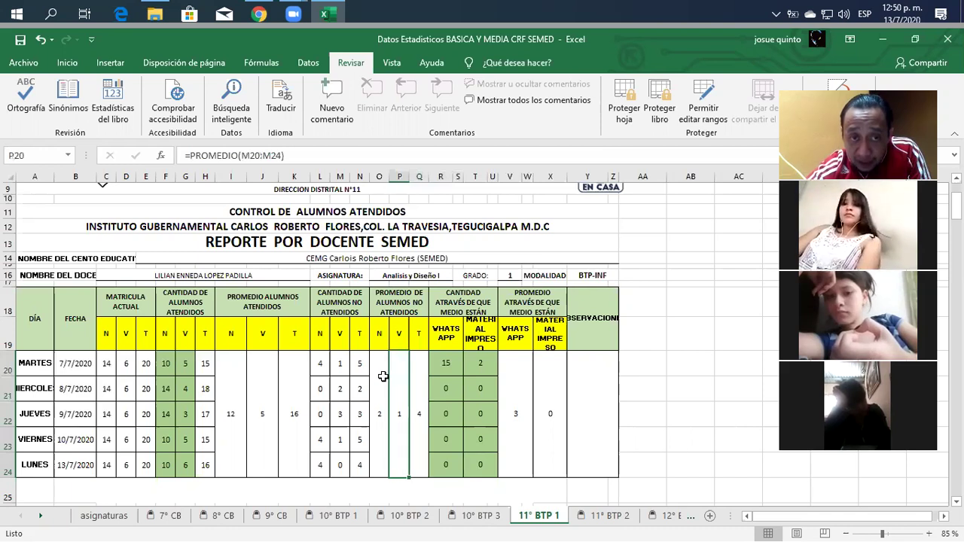
pyautogui.click(380, 375)
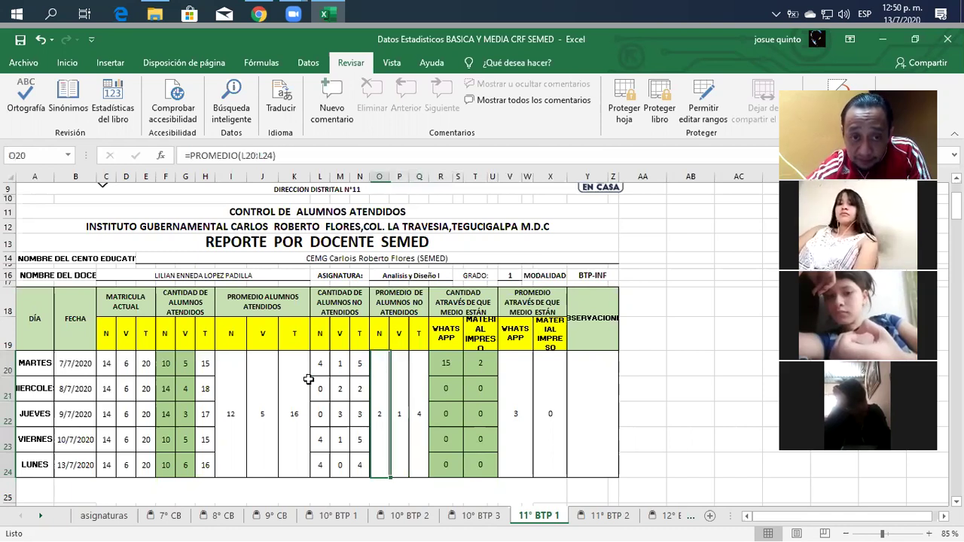
pyautogui.click(292, 380)
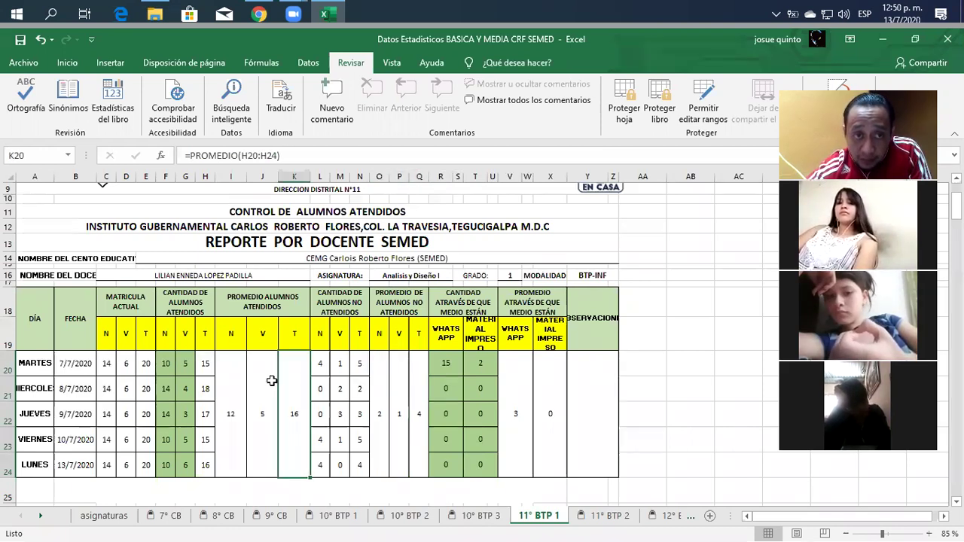
pyautogui.click(262, 378)
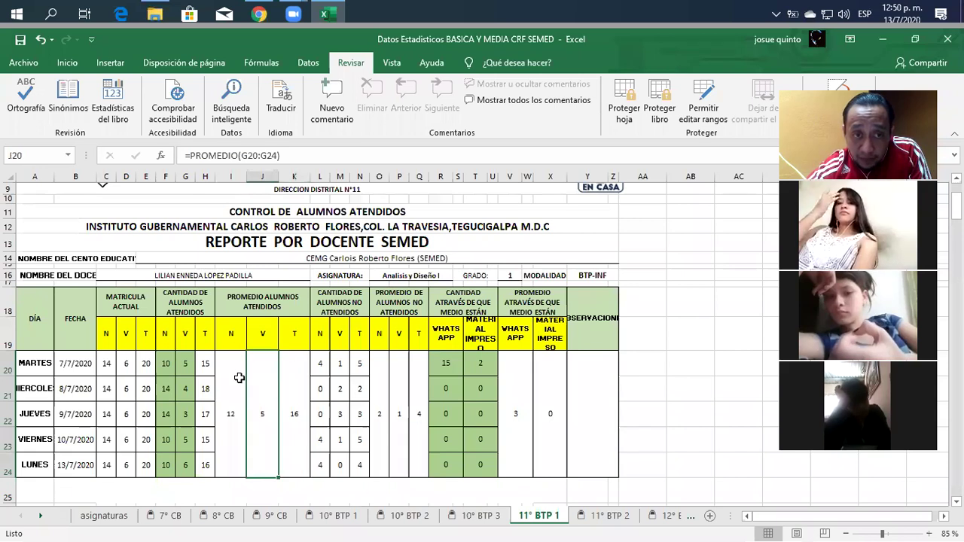
pyautogui.click(293, 384)
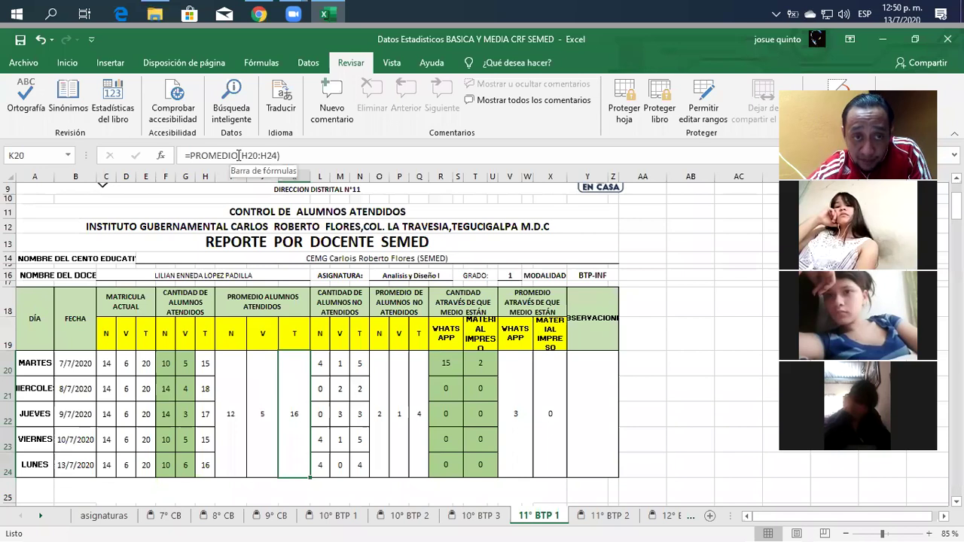
# Replace K20's PROMEDIO(H20:H24) formula with =SUMA(I20:J24).
pyautogui.moveTo(280, 155); pyautogui.dragTo(192, 155)
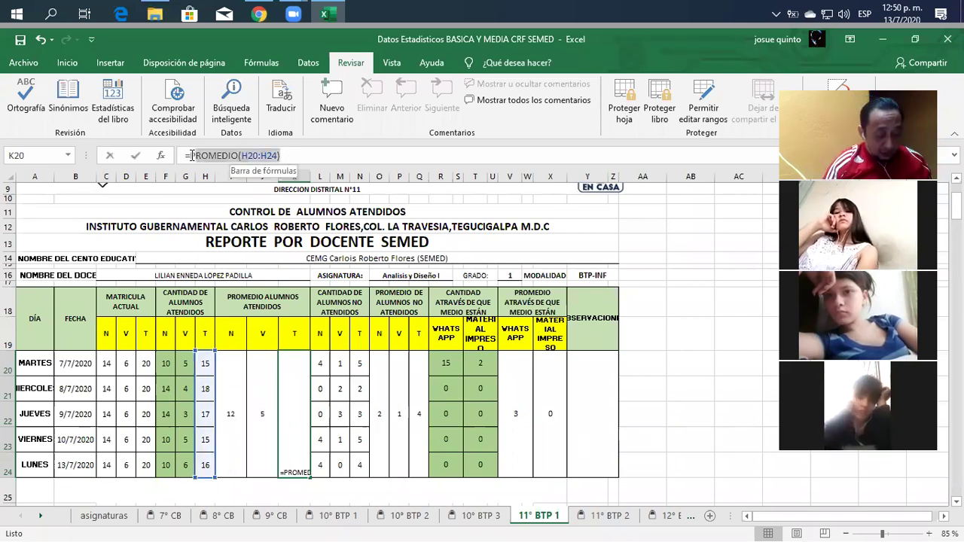
pyautogui.write('suma')
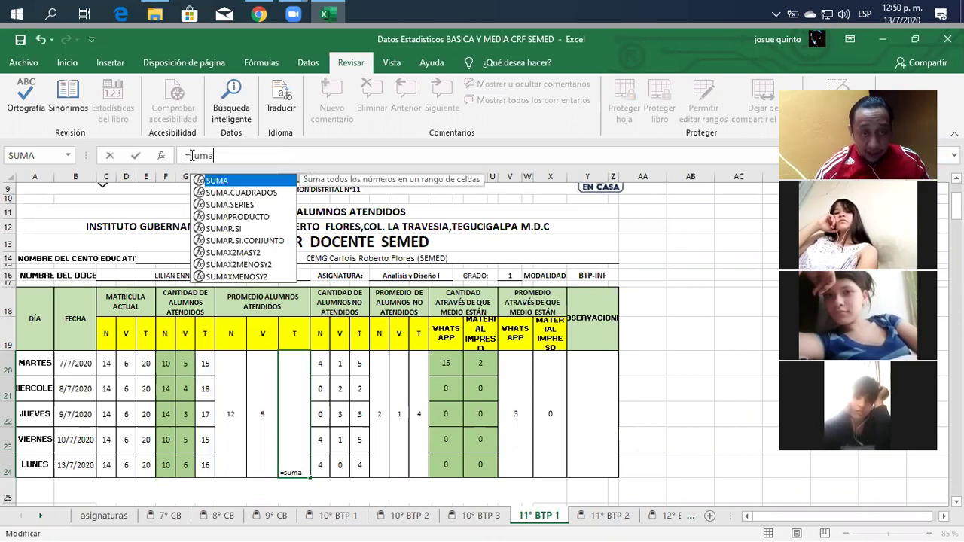
pyautogui.write('(')
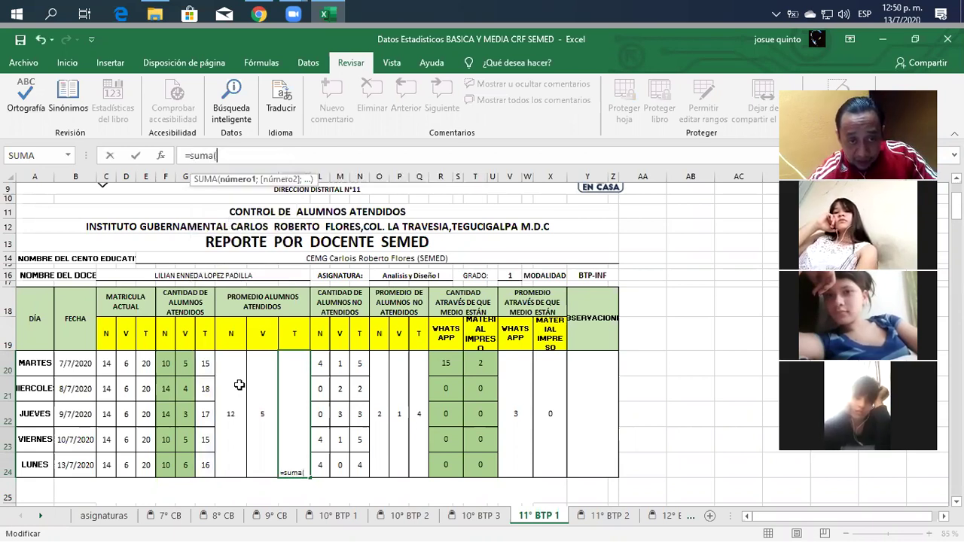
pyautogui.moveTo(239, 385); pyautogui.dragTo(262, 386)
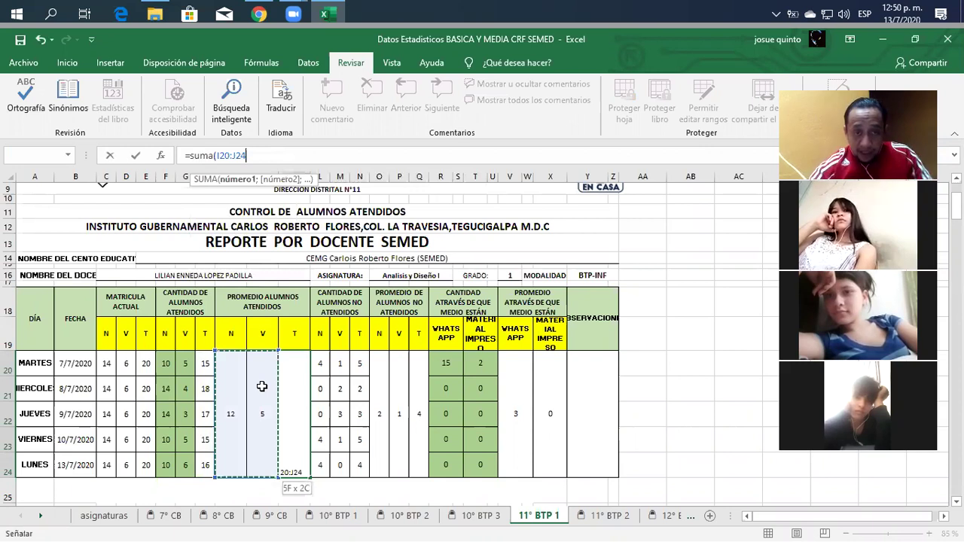
pyautogui.press('Return')
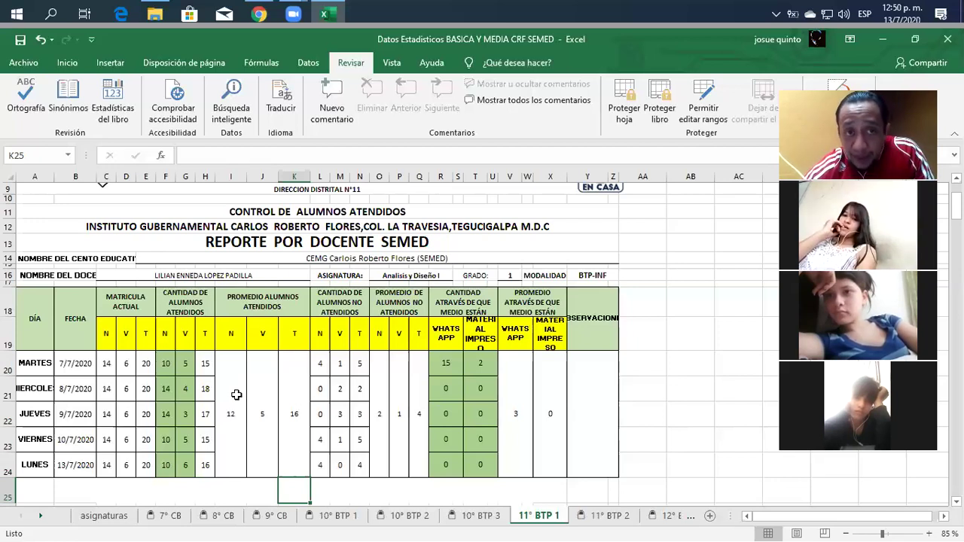
pyautogui.click(236, 394)
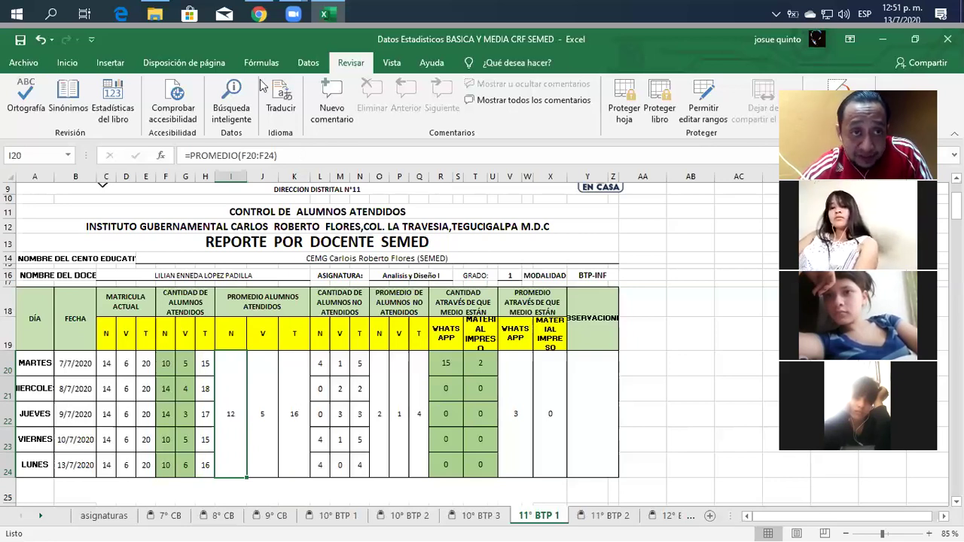
# Add one decimal place to I20, J20 and K20 so they read 11.6, 4.6 and 16.2.
pyautogui.click(80, 64)
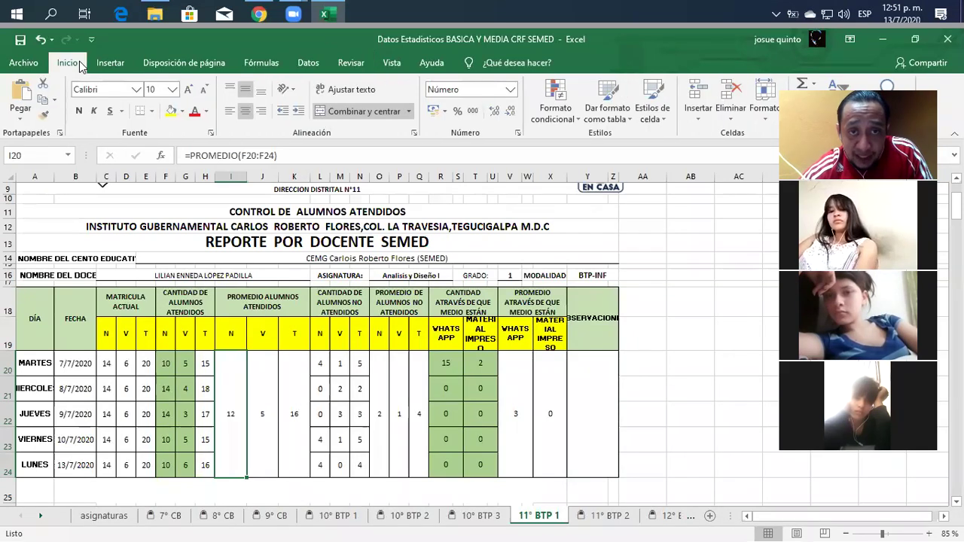
pyautogui.click(495, 112)
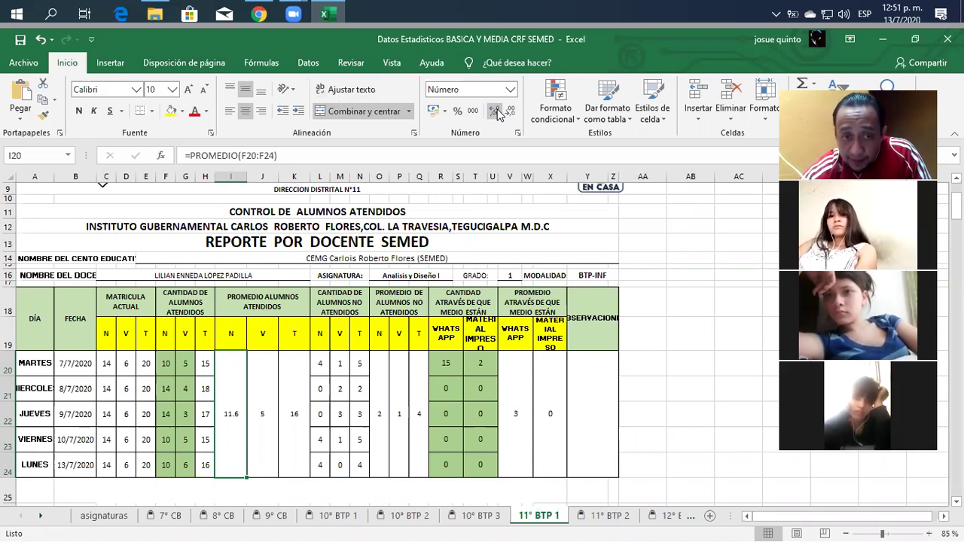
pyautogui.click(267, 393)
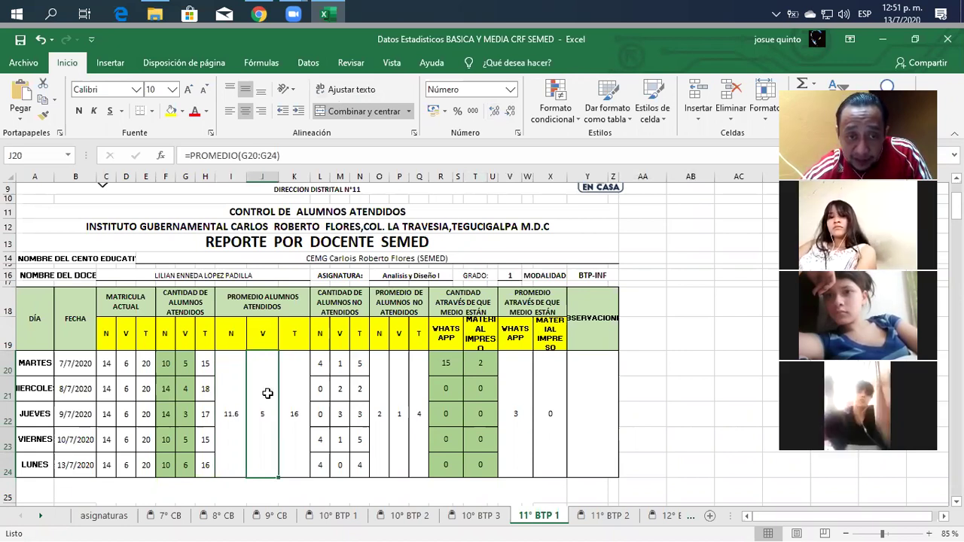
pyautogui.click(493, 112)
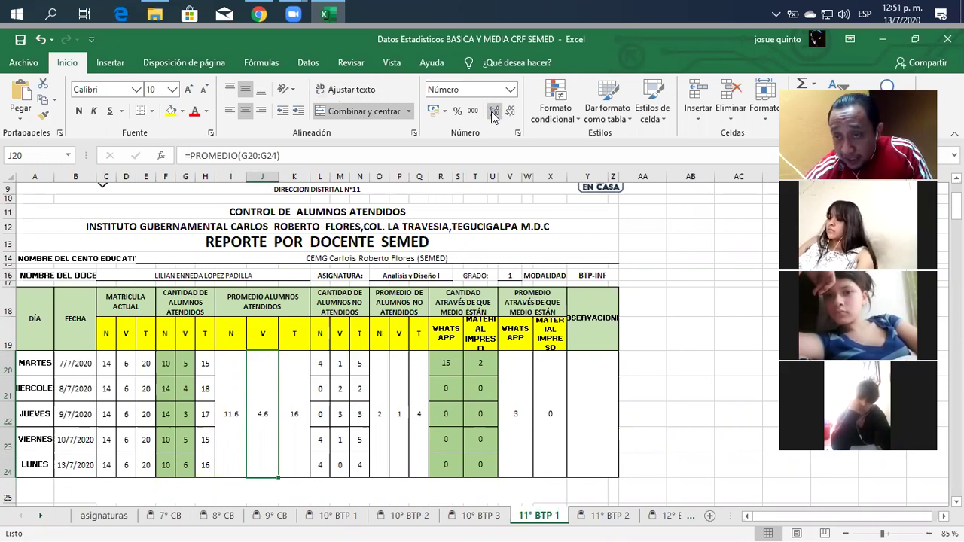
pyautogui.click(296, 385)
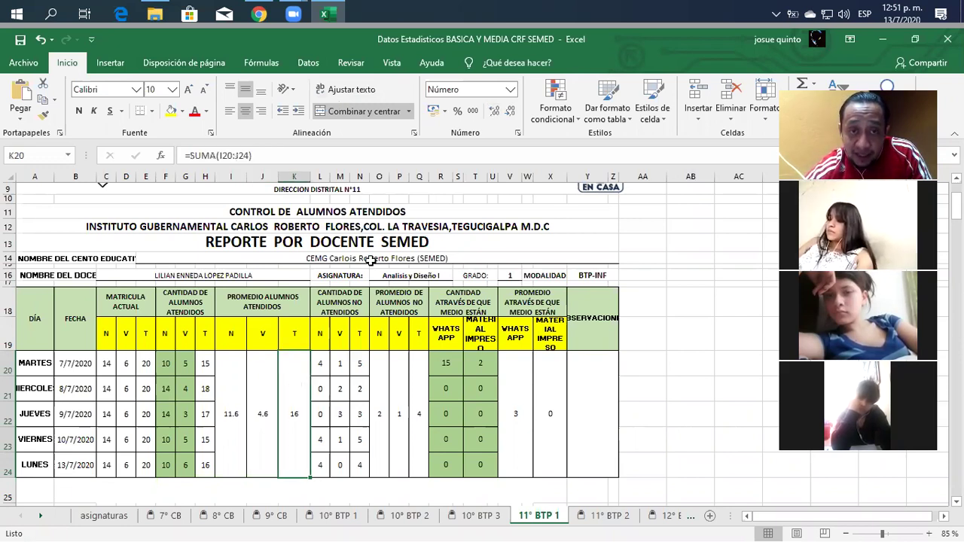
pyautogui.click(493, 112)
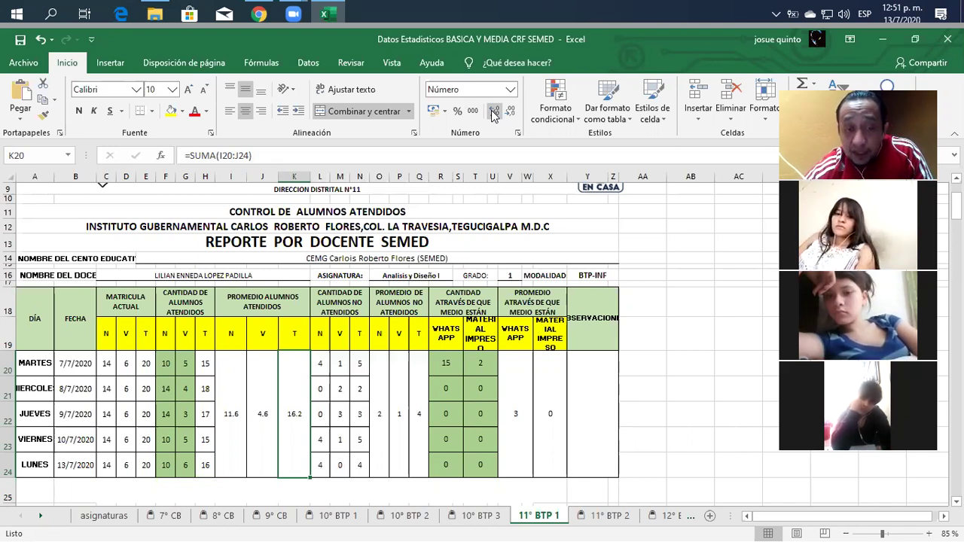
pyautogui.click(382, 390)
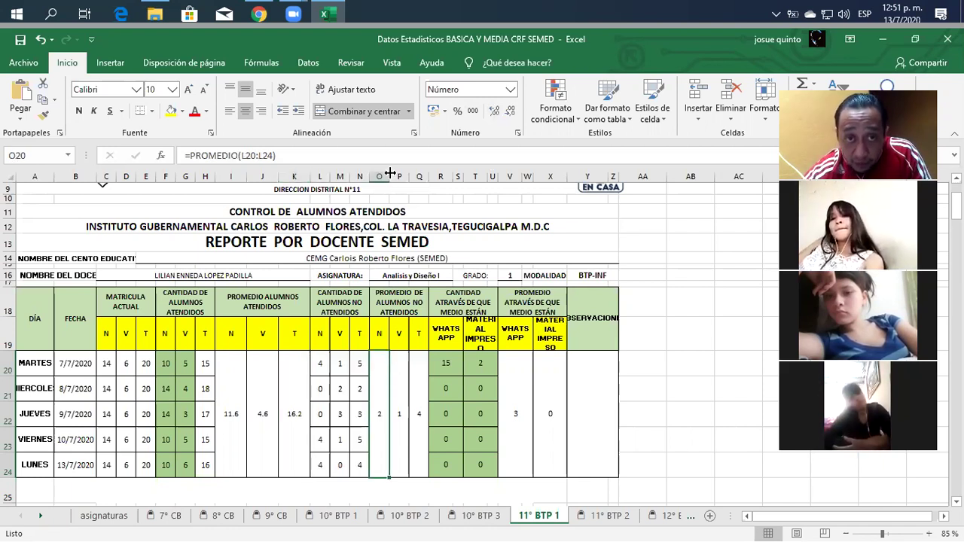
# Show the O20, P20 and Q20 non-attended averages with one decimal place.
pyautogui.click(494, 112)
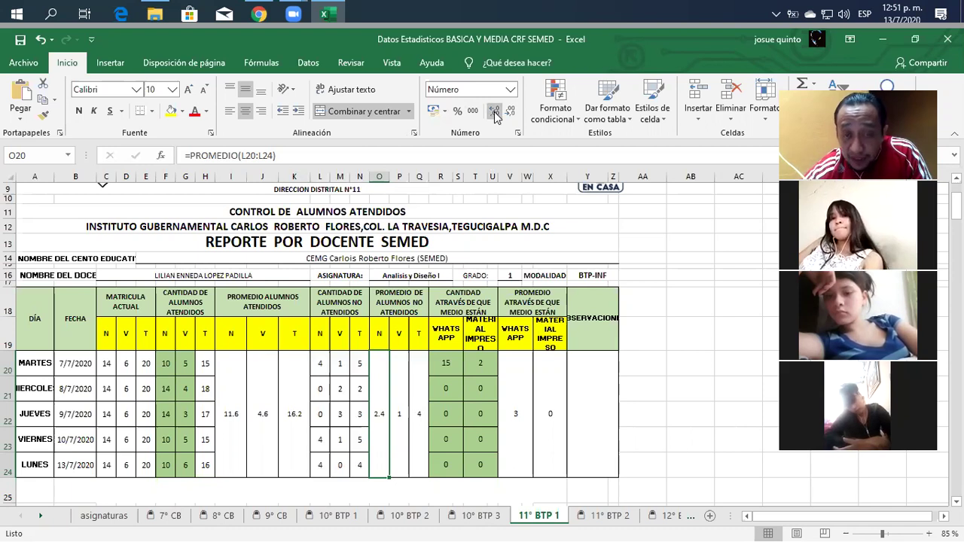
pyautogui.click(403, 380)
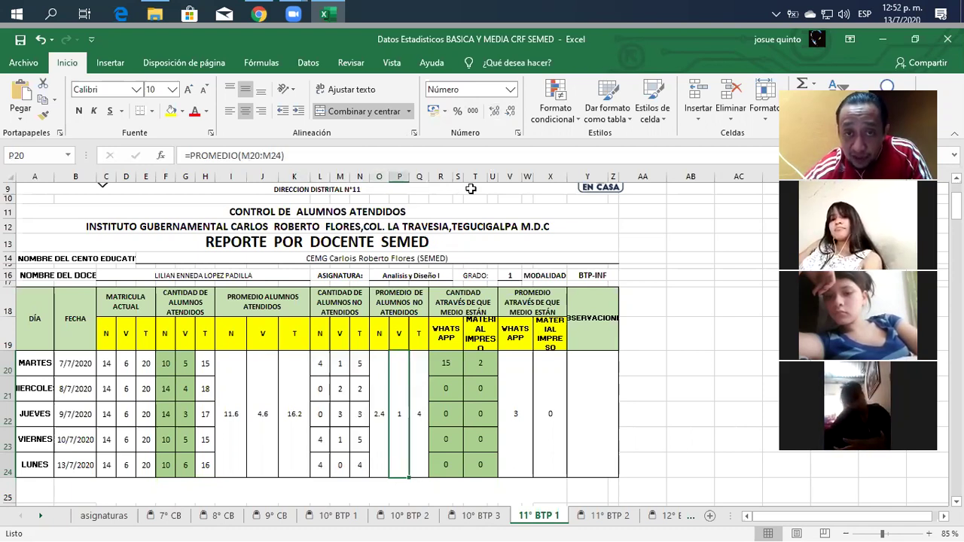
pyautogui.click(493, 112)
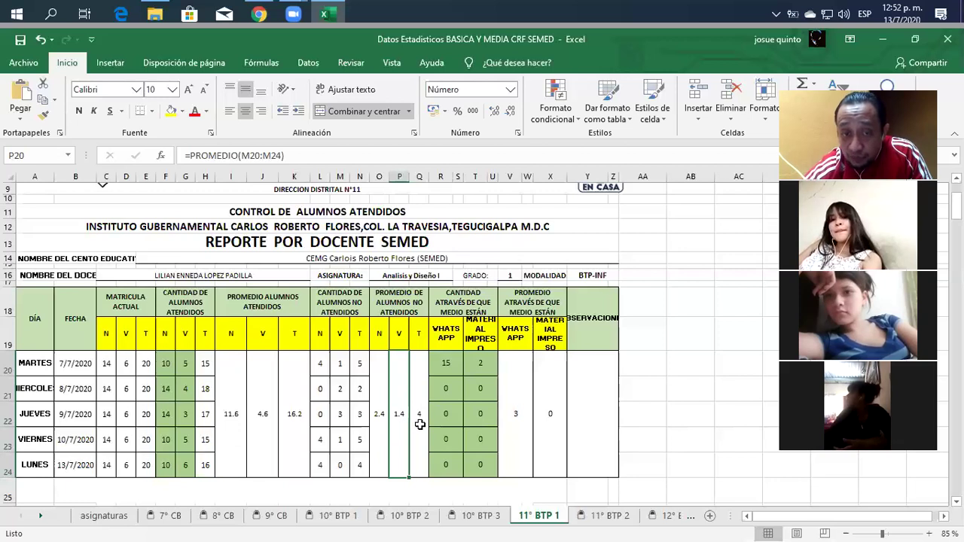
pyautogui.click(420, 422)
pyautogui.click(494, 110)
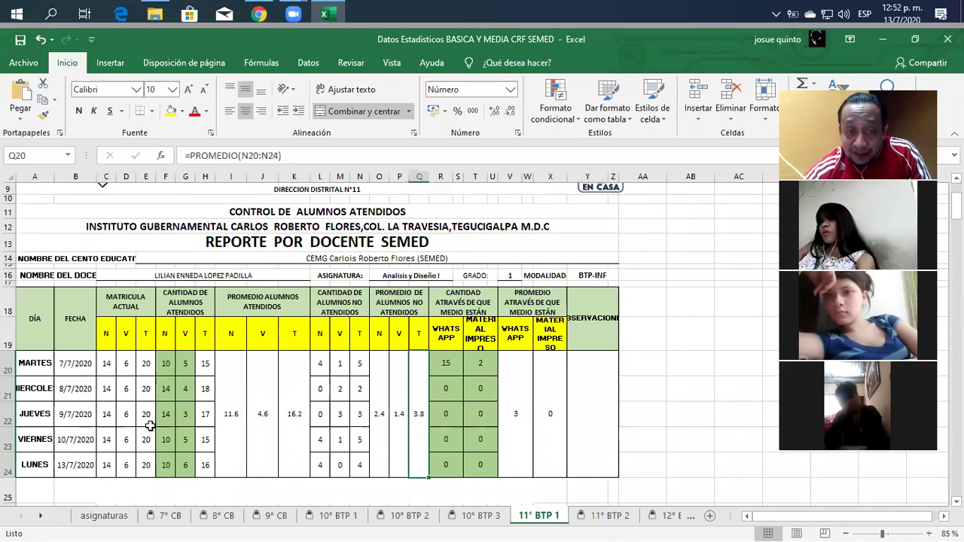
# Display the K20 attended total as a whole number (16) and remove Q20's extra decimal.
pyautogui.click(292, 424)
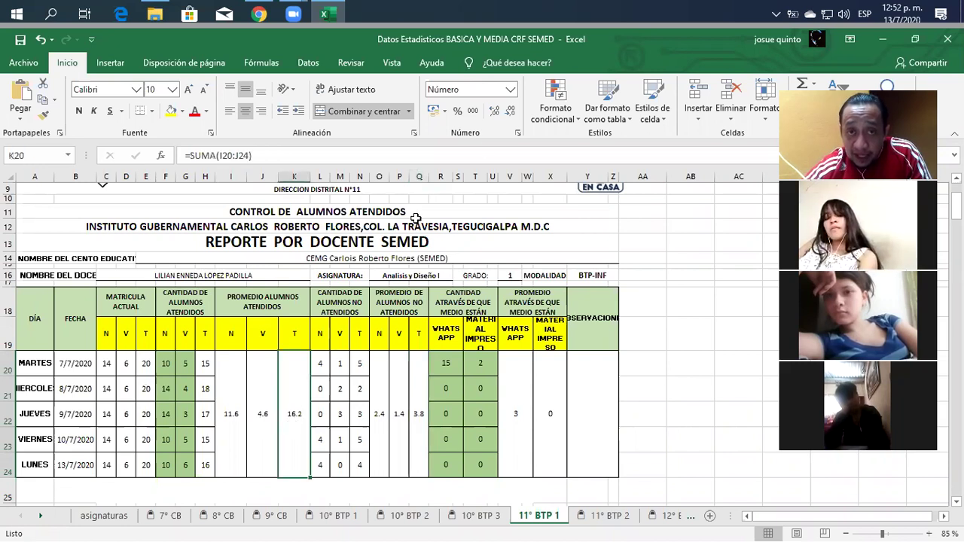
pyautogui.click(509, 114)
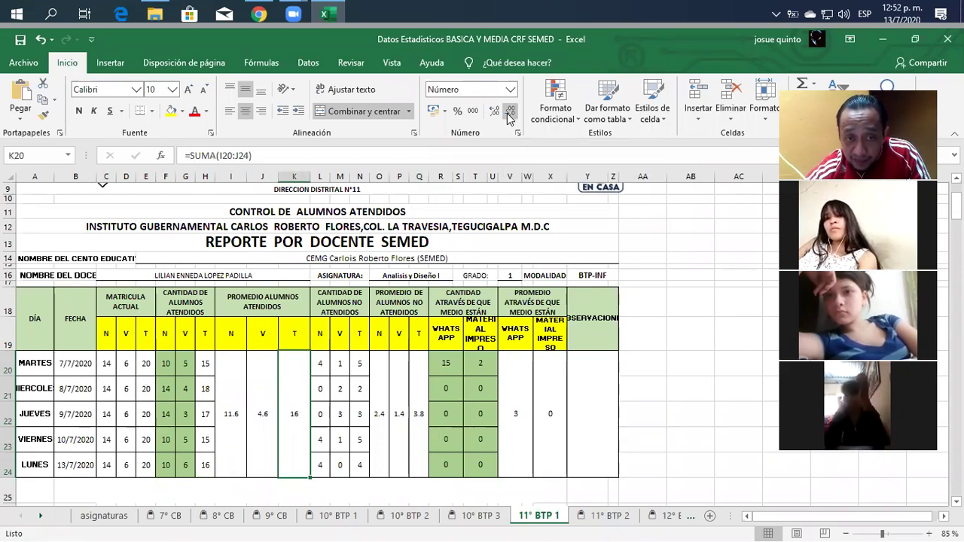
pyautogui.click(421, 407)
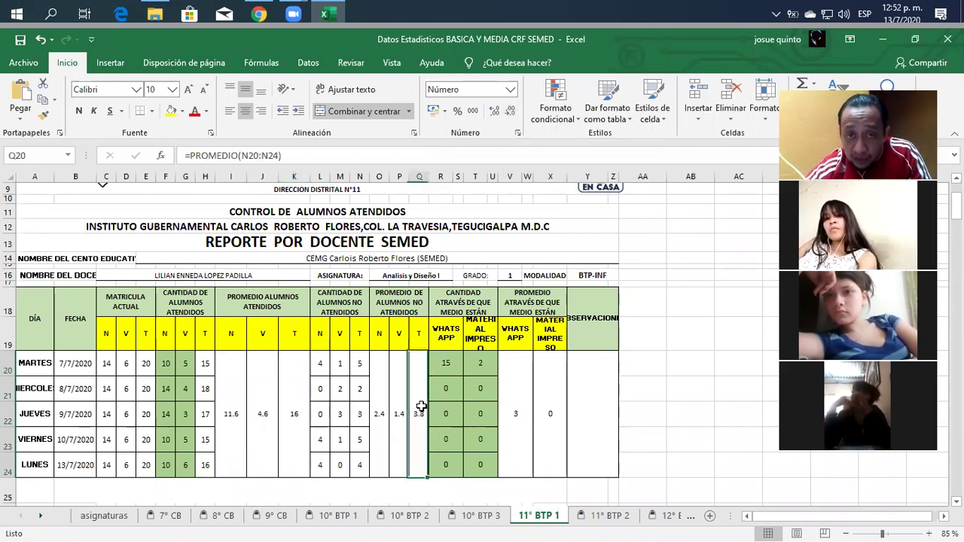
pyautogui.click(512, 113)
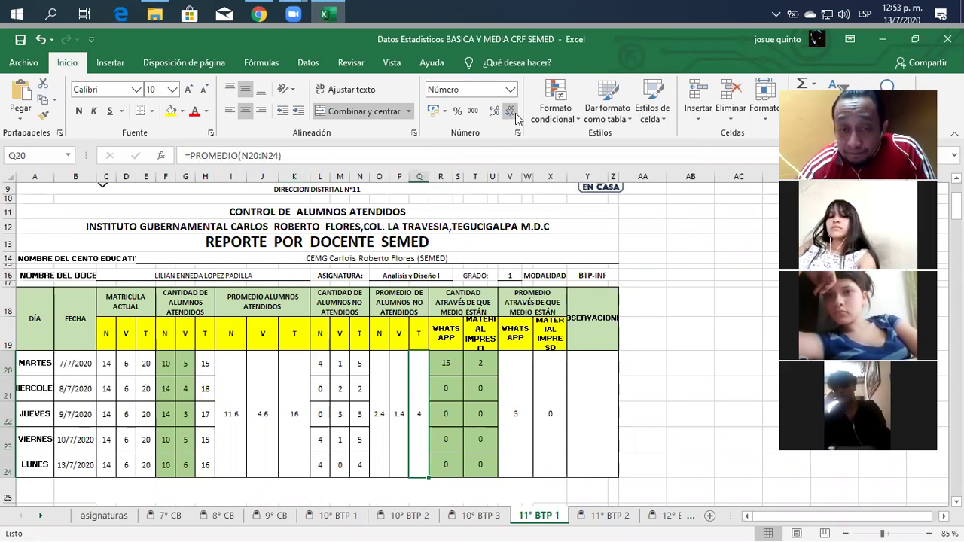
# Reduce P20 and O20 to zero decimals so they show 1 and 2.
pyautogui.click(399, 428)
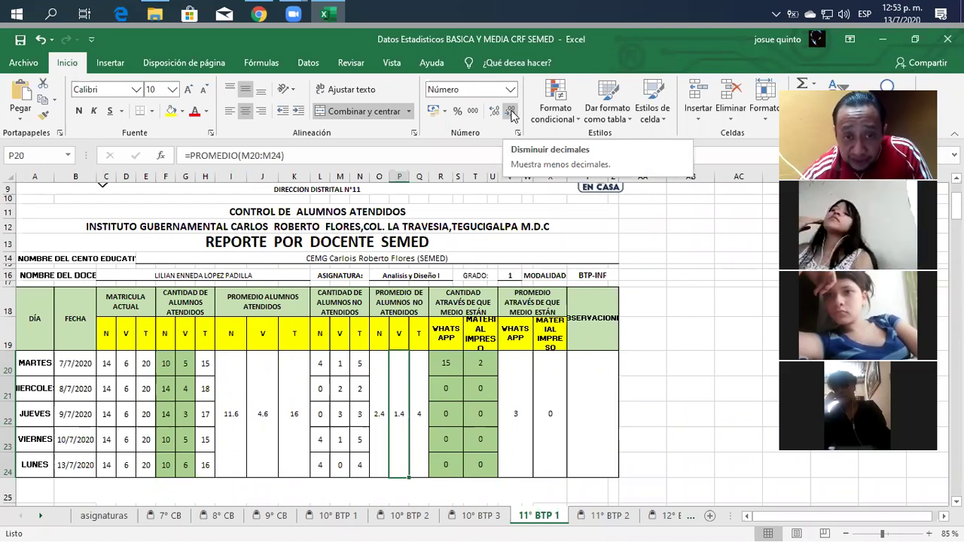
pyautogui.click(512, 113)
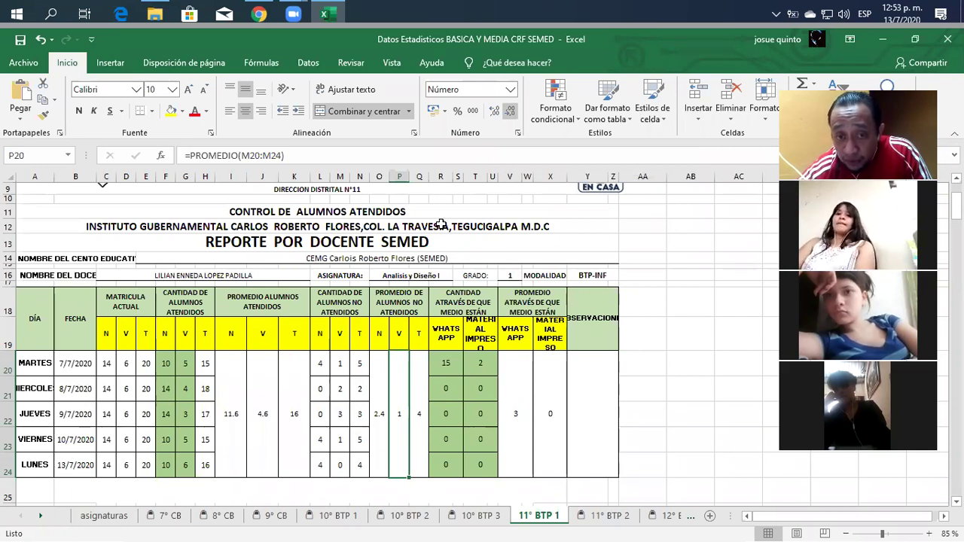
pyautogui.click(382, 370)
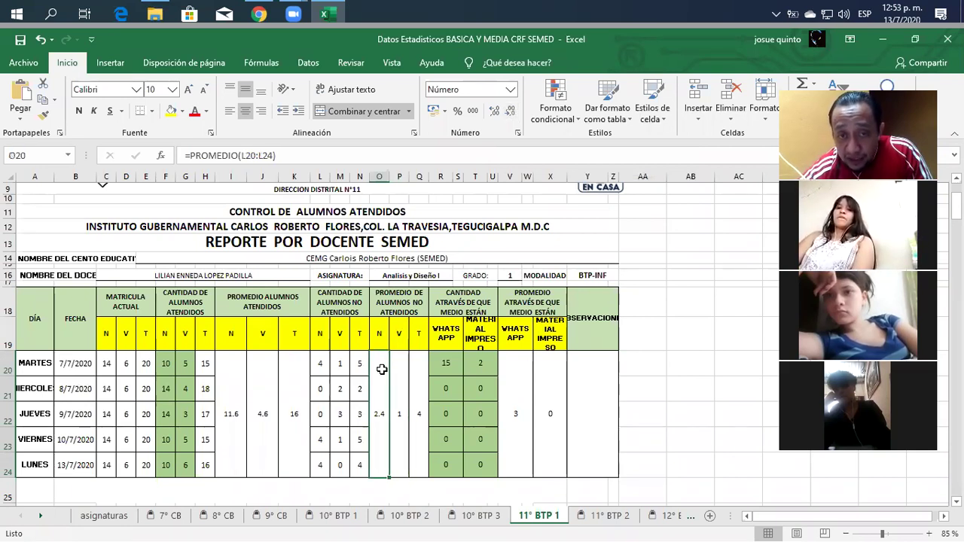
pyautogui.click(509, 114)
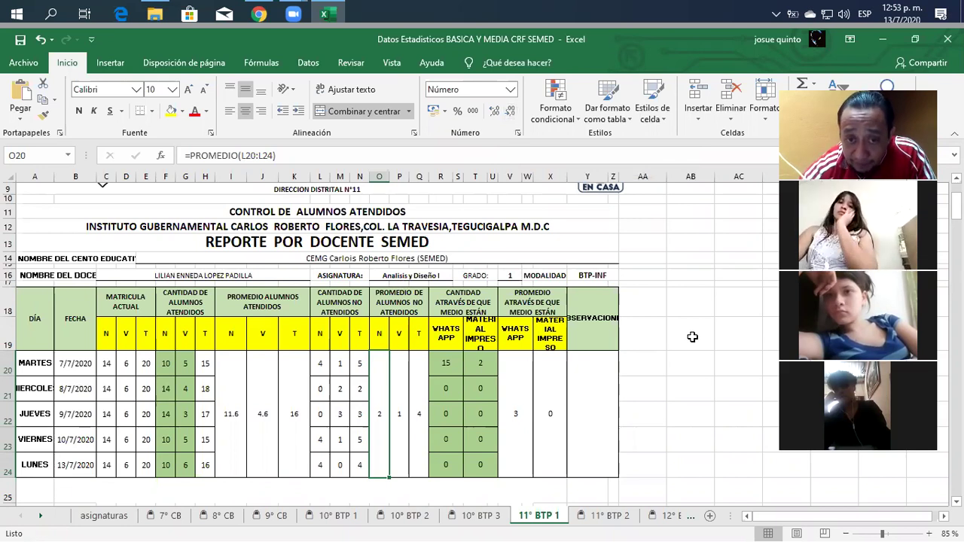
# Inspect the average formulas in Q20, P20 and O20.
pyautogui.click(420, 398)
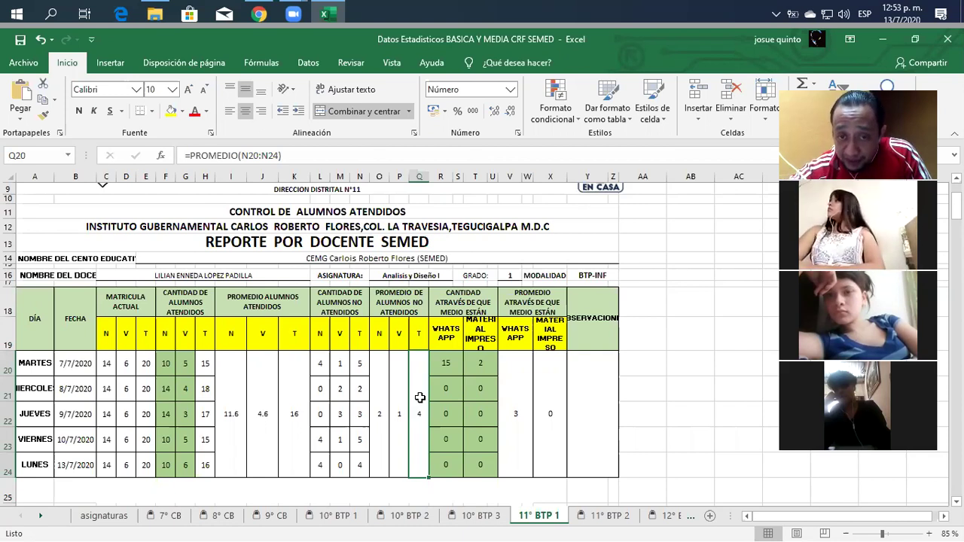
pyautogui.click(399, 393)
pyautogui.click(379, 382)
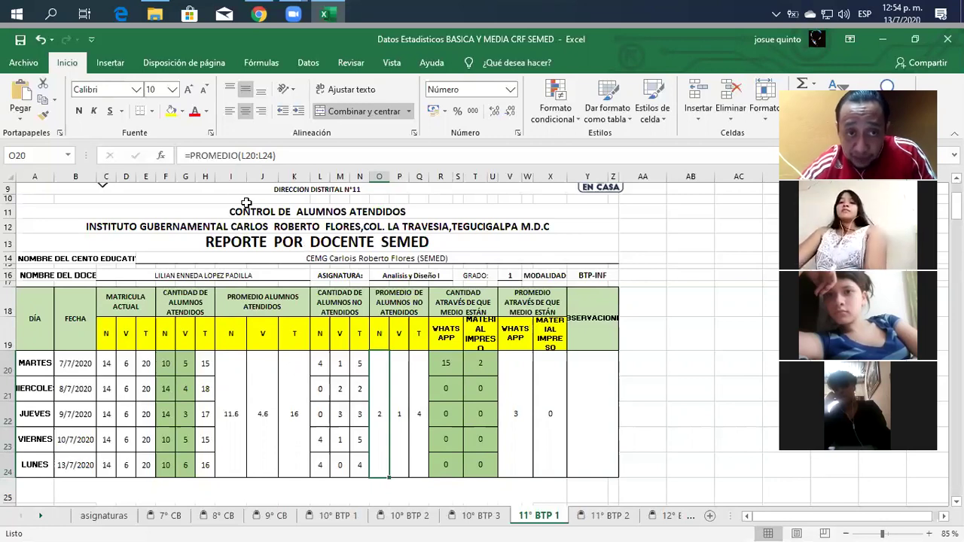
# Rewrite O20 as =REDONDEAR.MENOS(PROMEDIO(L20:L24);0) so the N average rounds down to 2.
pyautogui.click(190, 155)
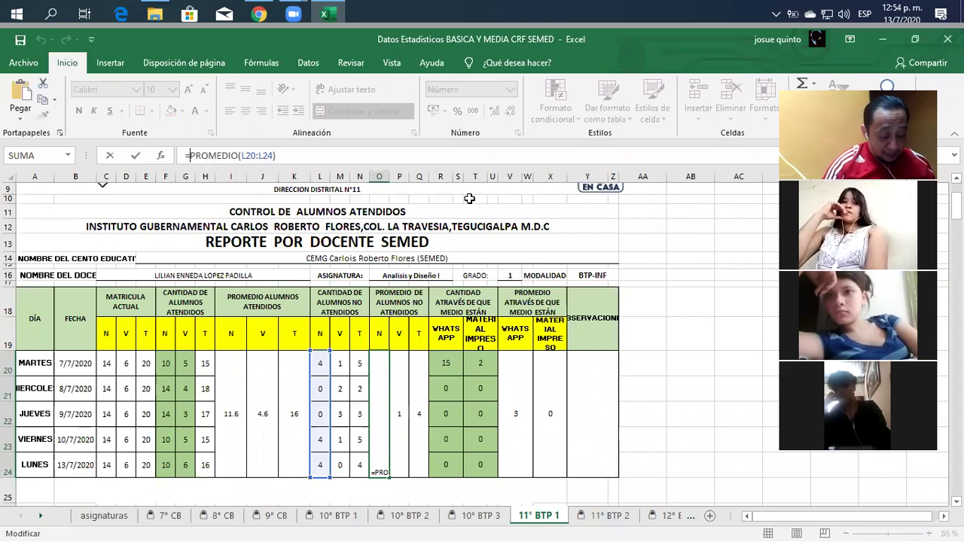
pyautogui.write('redondea')
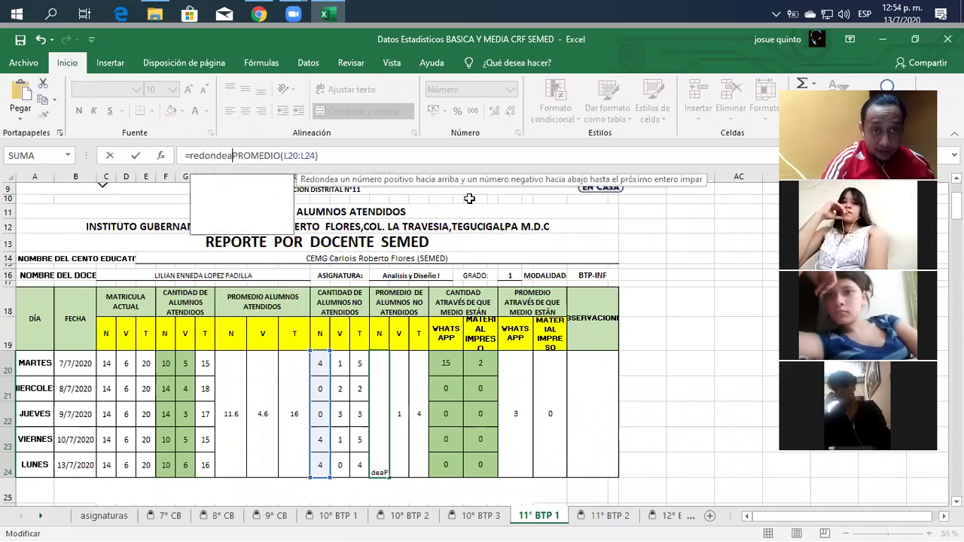
pyautogui.write('r')
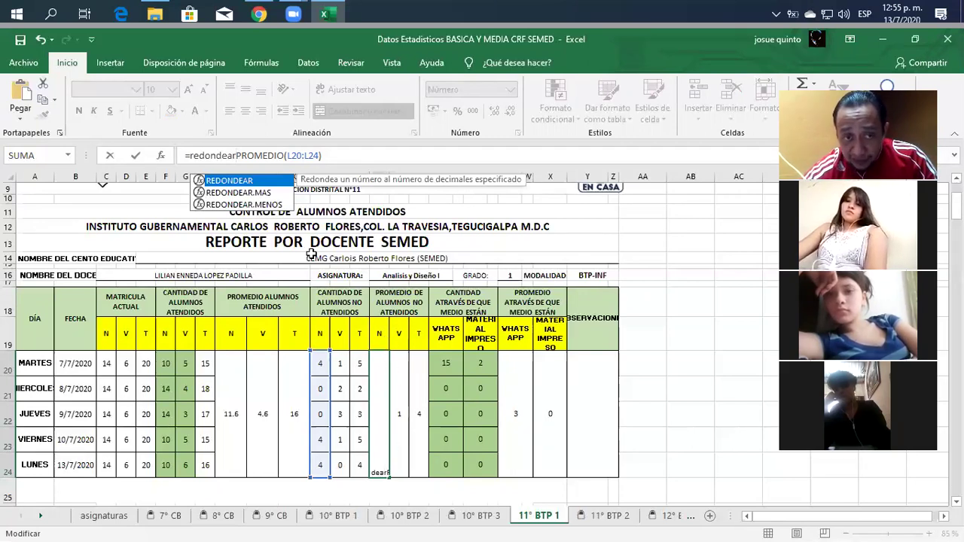
pyautogui.click(284, 204)
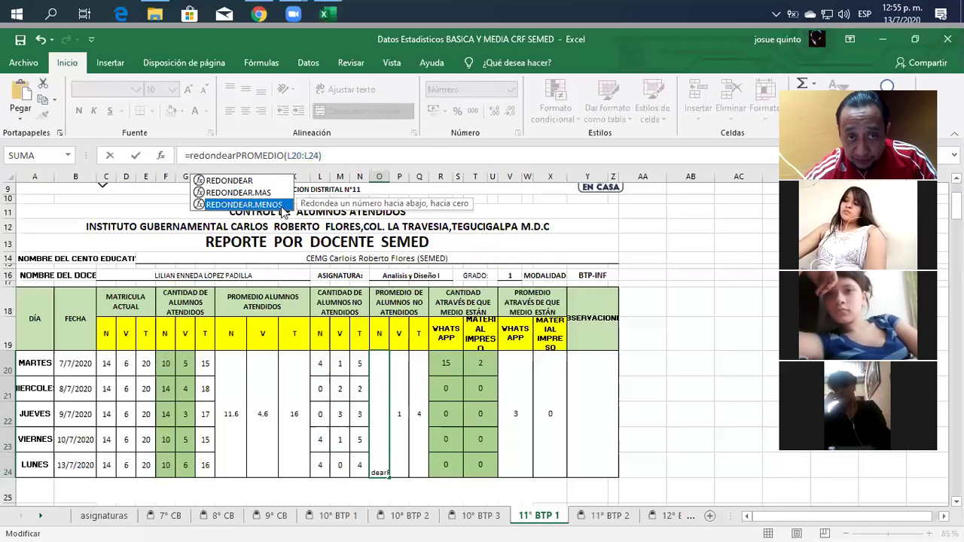
pyautogui.doubleClick(280, 205)
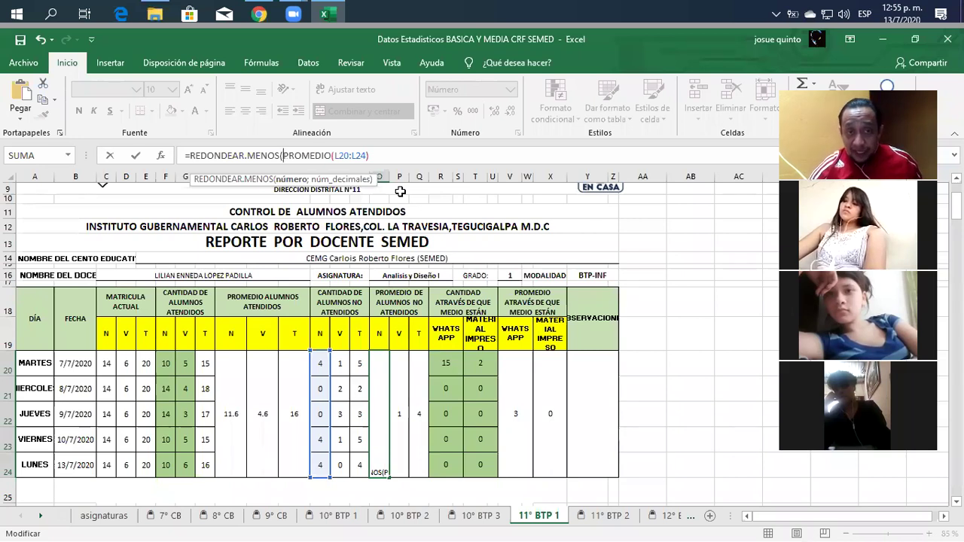
pyautogui.press('Right')
pyautogui.press('Right')
pyautogui.press('Right')
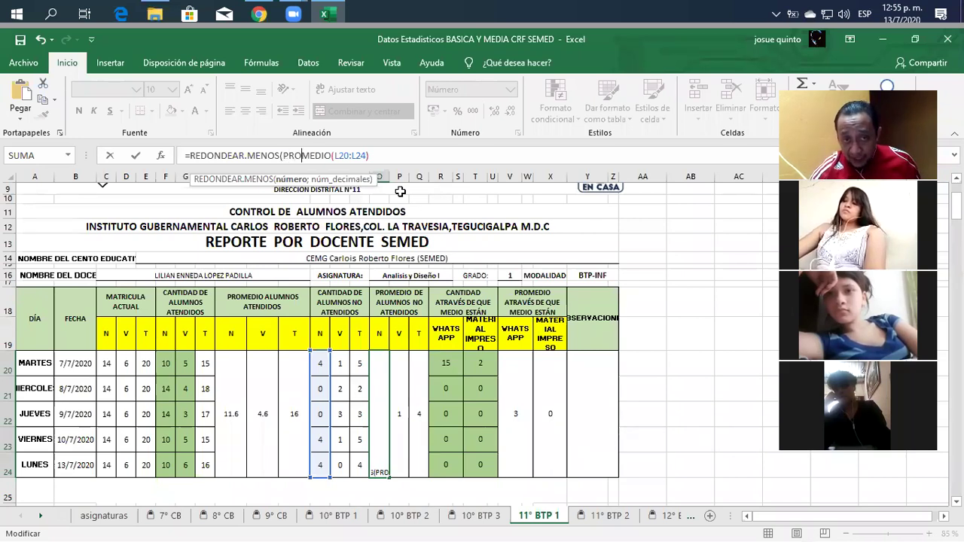
pyautogui.press('Right')
pyautogui.press('Right')
pyautogui.press('Right')
pyautogui.press('Right')
pyautogui.press('Right')
pyautogui.press('Right')
pyautogui.press('Right')
pyautogui.press('Right')
pyautogui.press('Right')
pyautogui.press('Right')
pyautogui.press('Right')
pyautogui.press('Right')
pyautogui.press('Right')
pyautogui.press('Right')
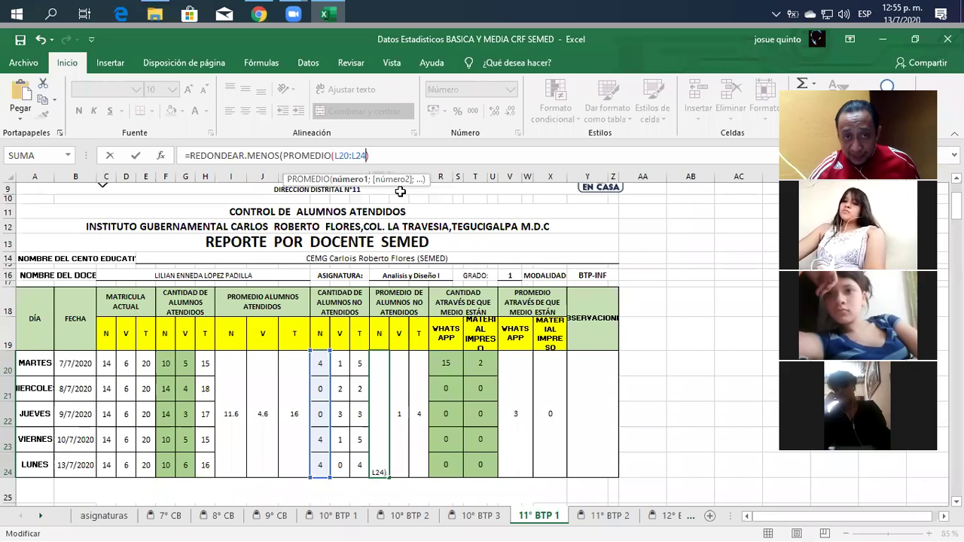
pyautogui.press('Right')
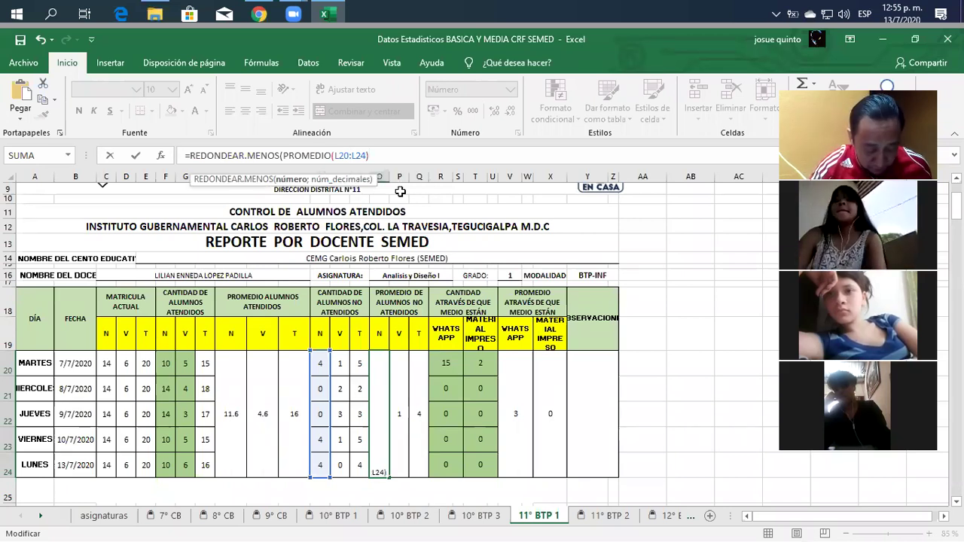
pyautogui.write(';')
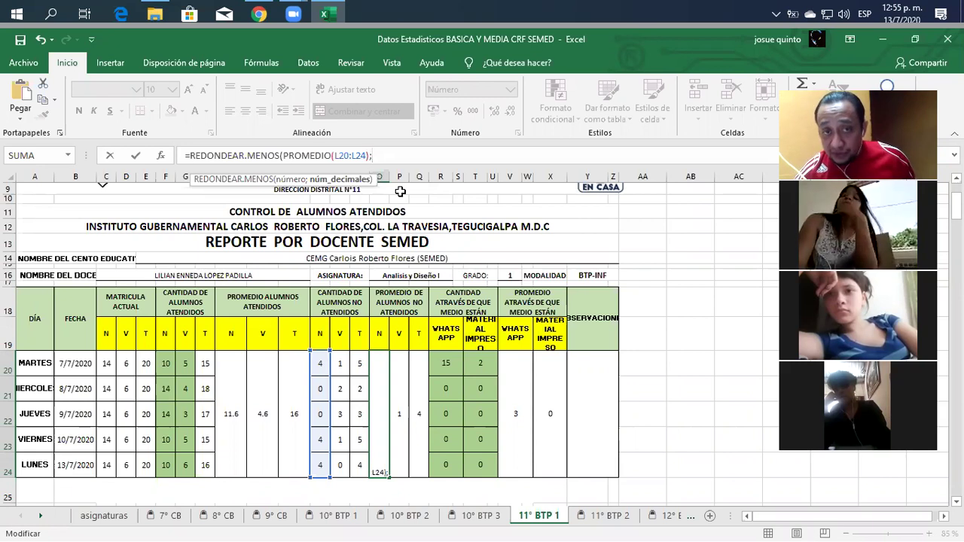
pyautogui.write('0')
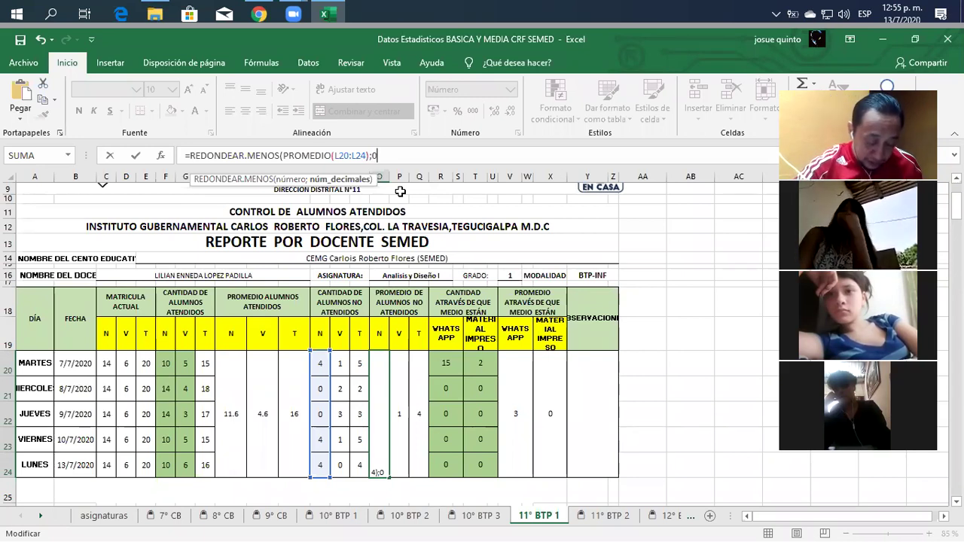
pyautogui.write(')')
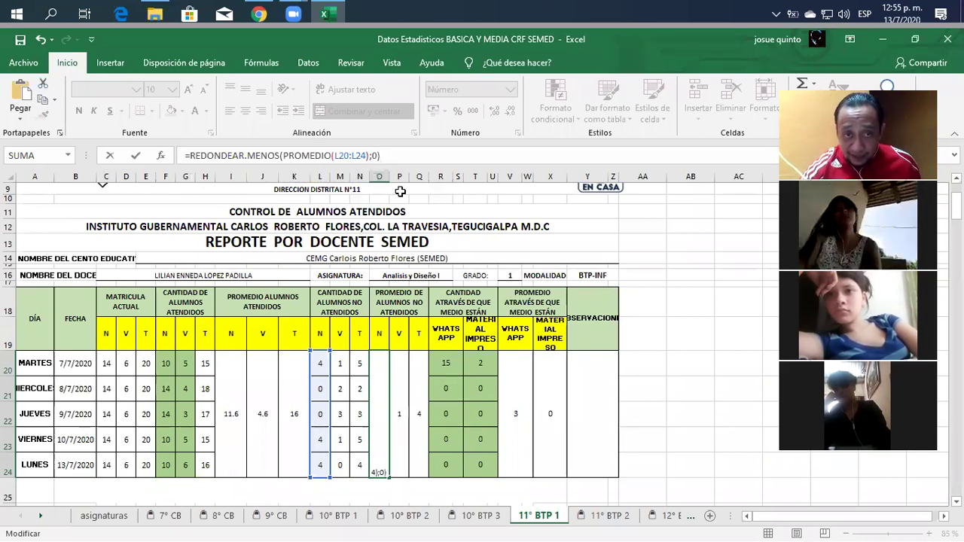
pyautogui.press('Return')
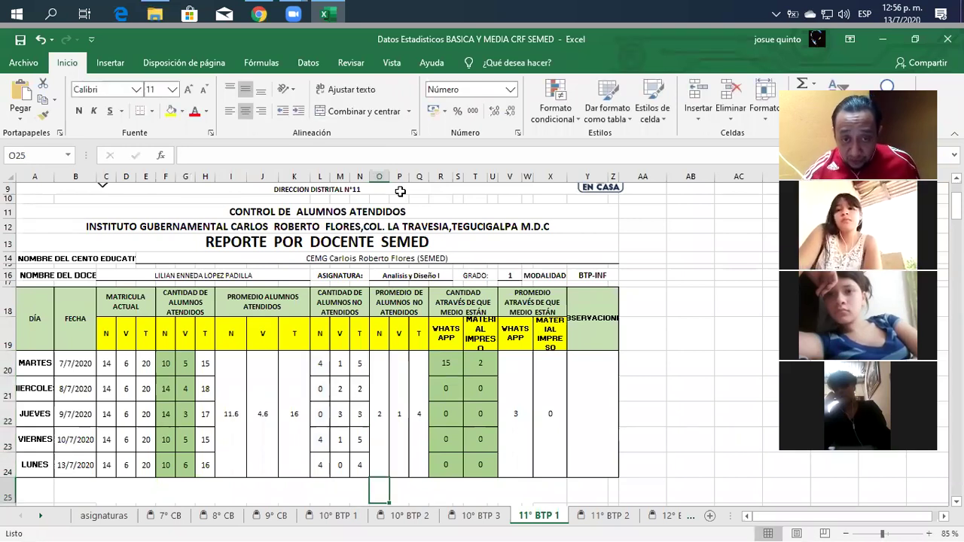
pyautogui.press('Up')
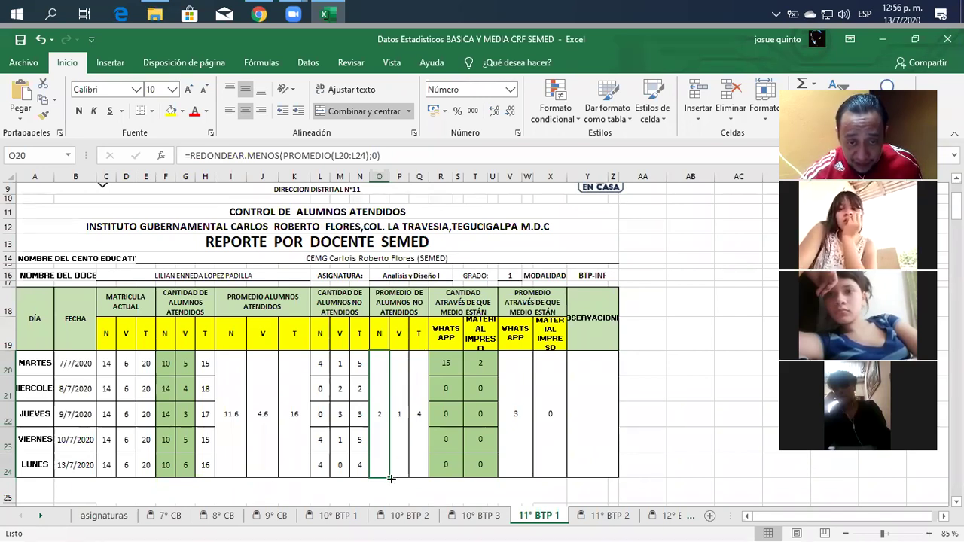
# Fill O20's round-down formula across P20 and Q20, giving 1 and 3.
pyautogui.moveTo(389, 478); pyautogui.dragTo(424, 479)
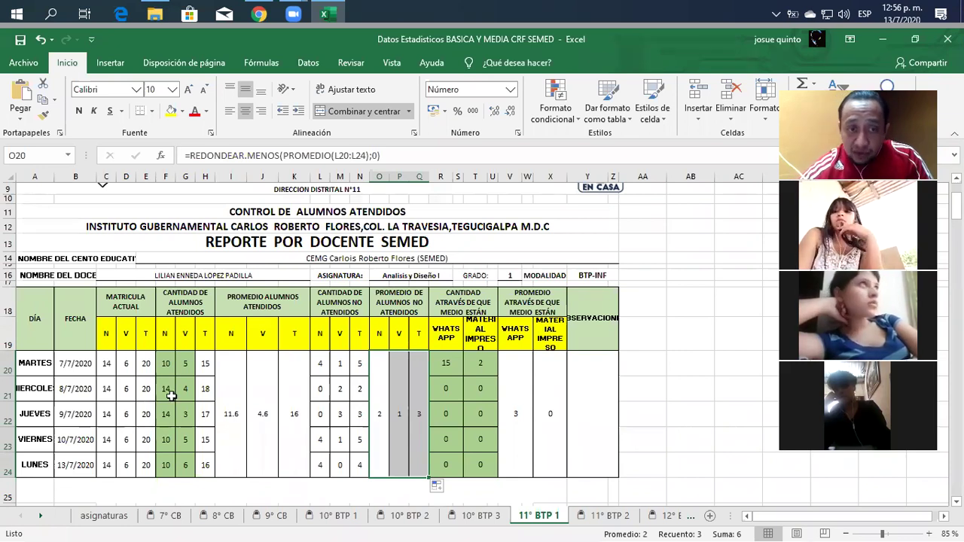
# Change I20 to =REDONDEAR.MAS(PROMEDIO(F20:F24);0), showing 12.0.
pyautogui.click(227, 415)
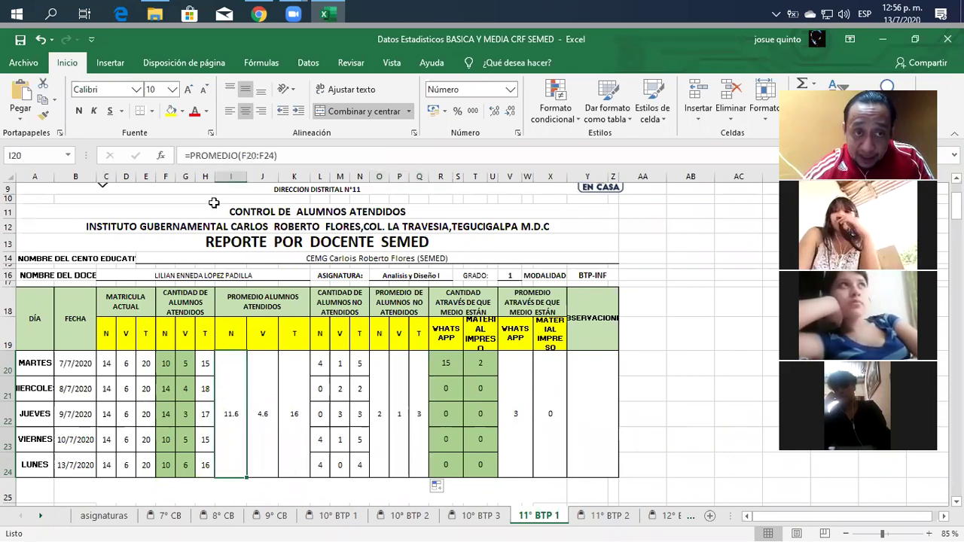
pyautogui.click(192, 155)
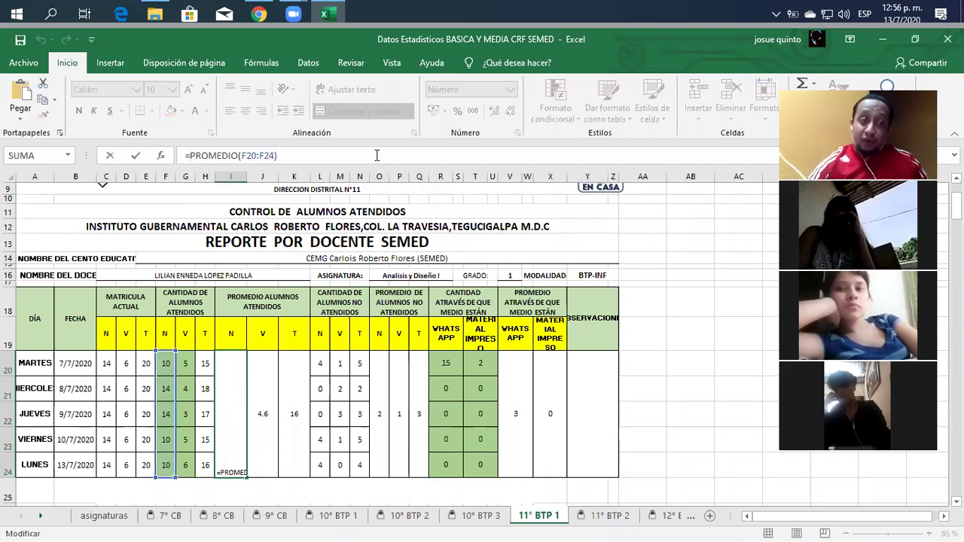
pyautogui.write('redod')
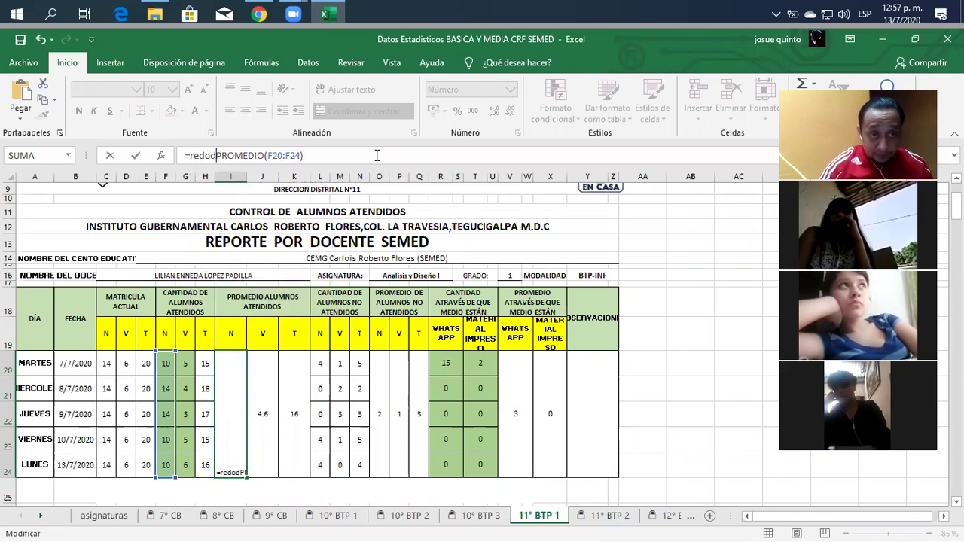
pyautogui.press('BackSpace')
pyautogui.write('ndear')
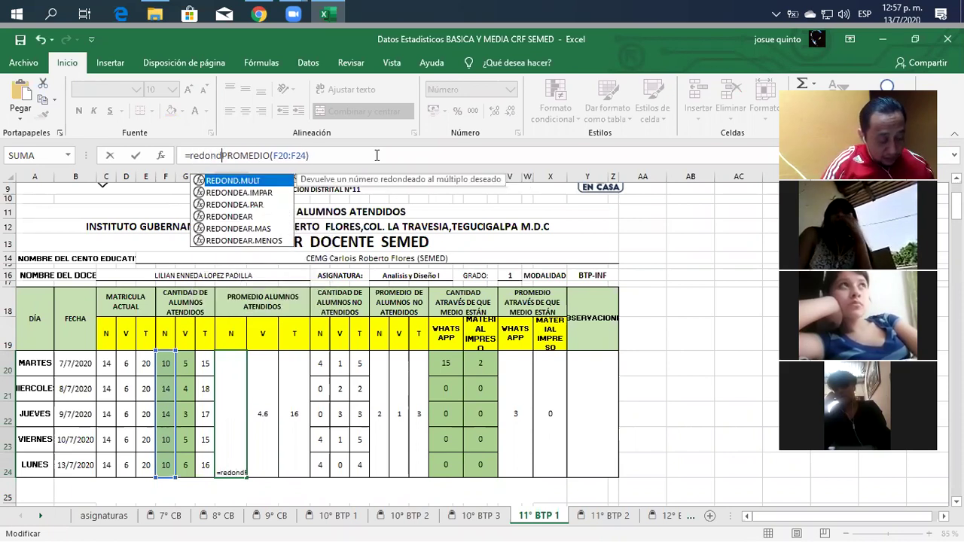
pyautogui.write('.')
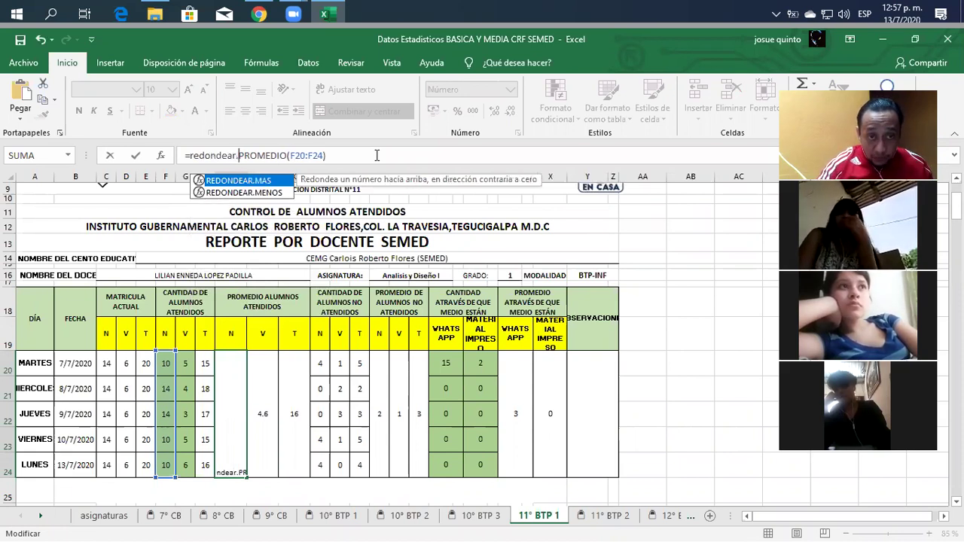
pyautogui.doubleClick(260, 182)
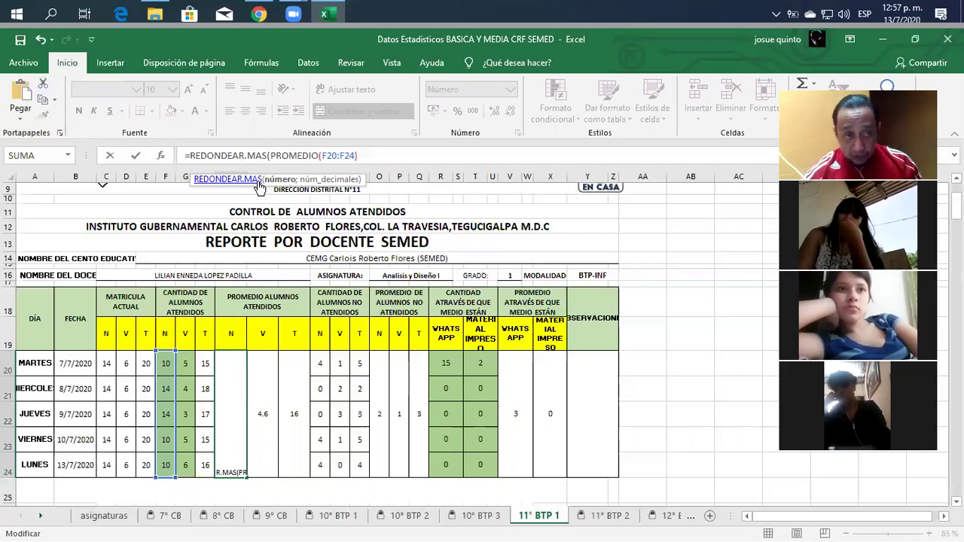
pyautogui.press('Right')
pyautogui.press('Right')
pyautogui.press('Right')
pyautogui.press('Right')
pyautogui.press('Right')
pyautogui.press('Right')
pyautogui.press('Right')
pyautogui.press('Right')
pyautogui.press('Right')
pyautogui.press('Right')
pyautogui.press('Right')
pyautogui.press('Right')
pyautogui.press('Right')
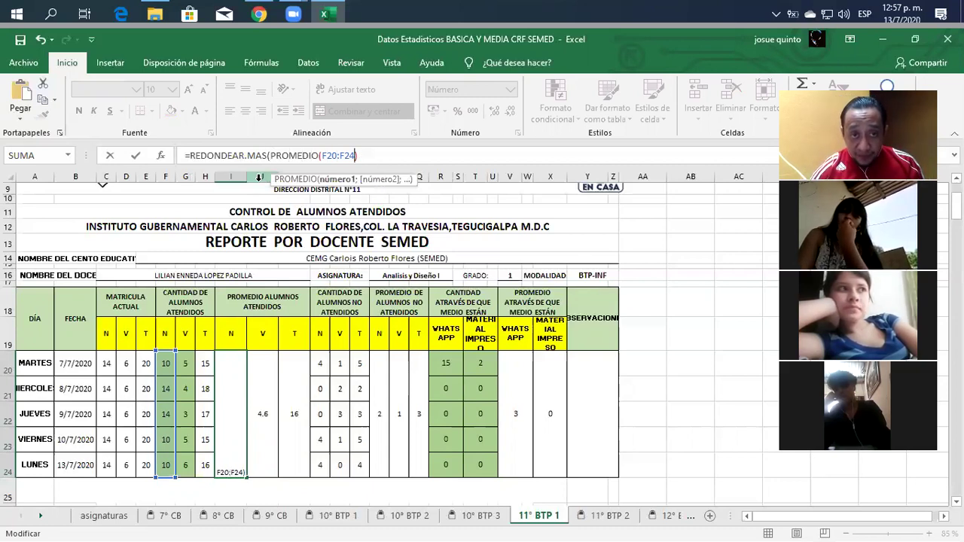
pyautogui.press('Right')
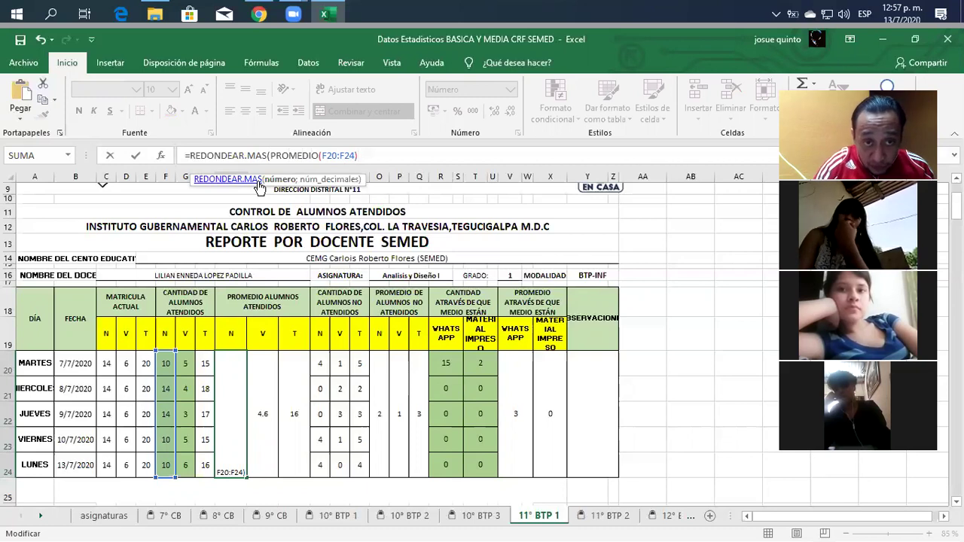
pyautogui.write(';')
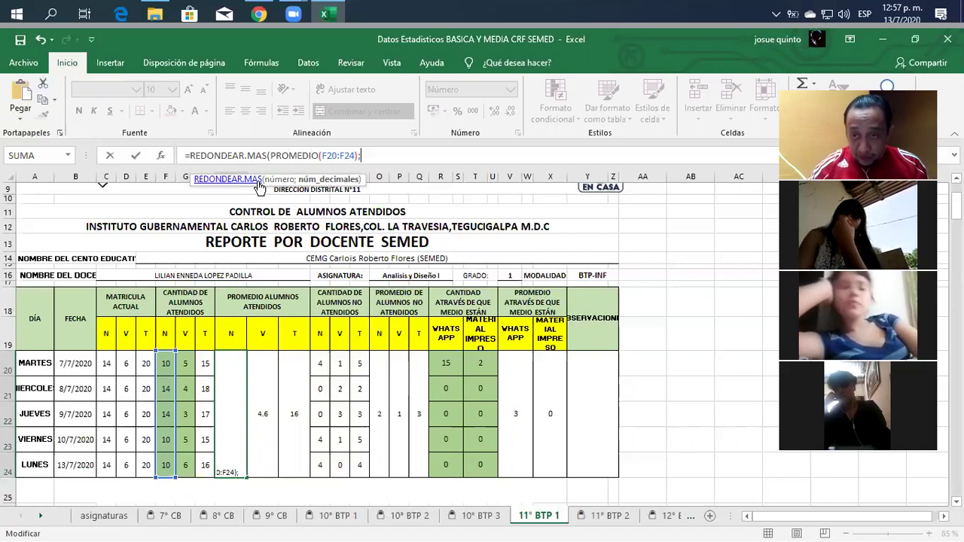
pyautogui.write('0')
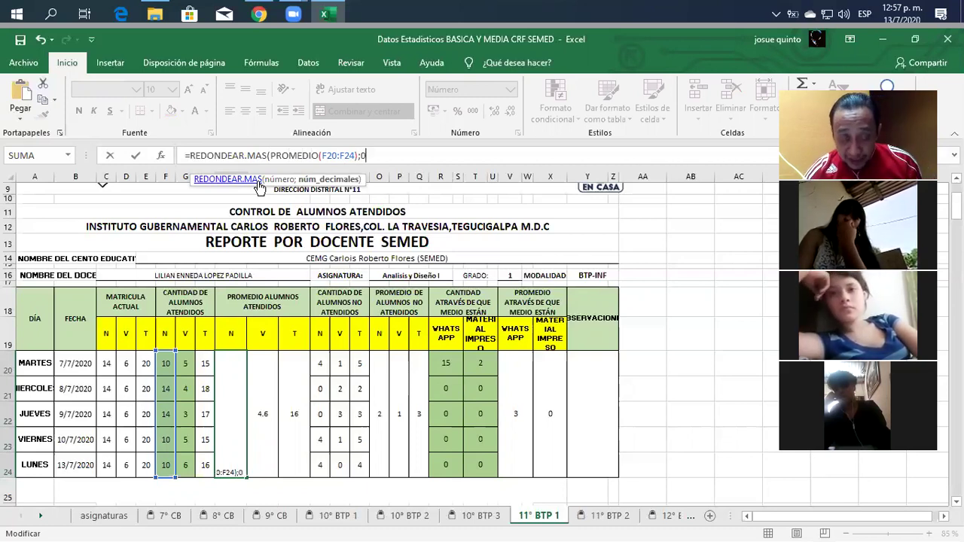
pyautogui.write(')')
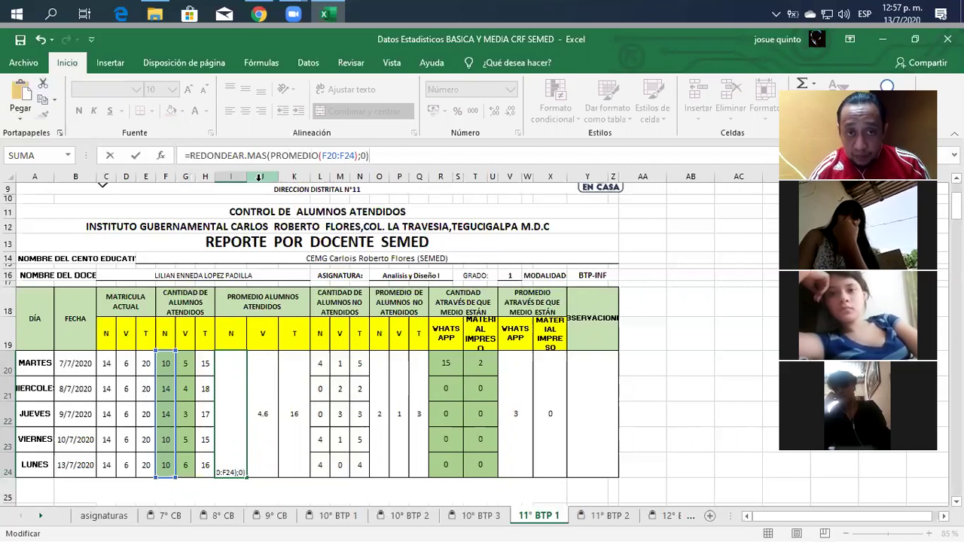
pyautogui.press('Return')
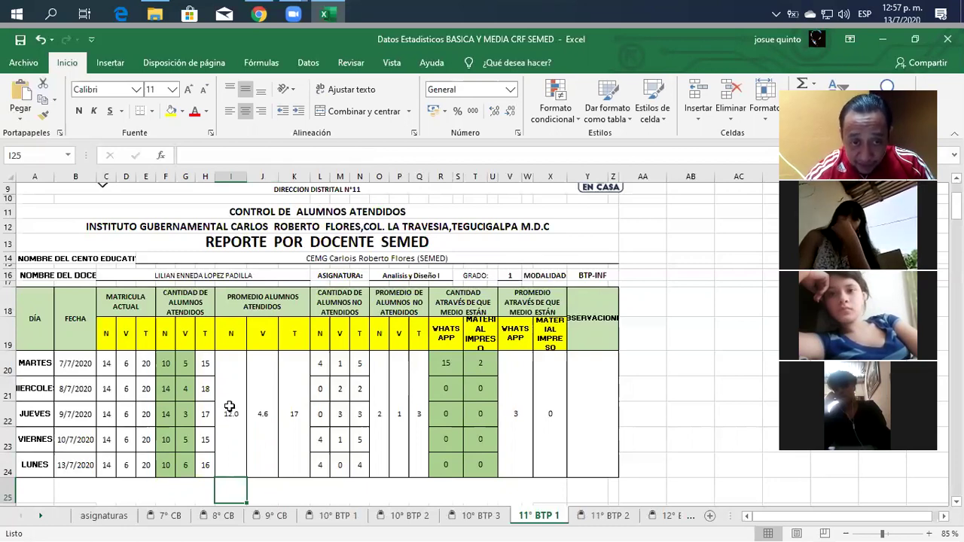
pyautogui.click(230, 406)
# Fill I20's round-up formula across J20 and K20, giving 5.0 and 17.0.
pyautogui.moveTo(247, 479); pyautogui.dragTo(300, 477)
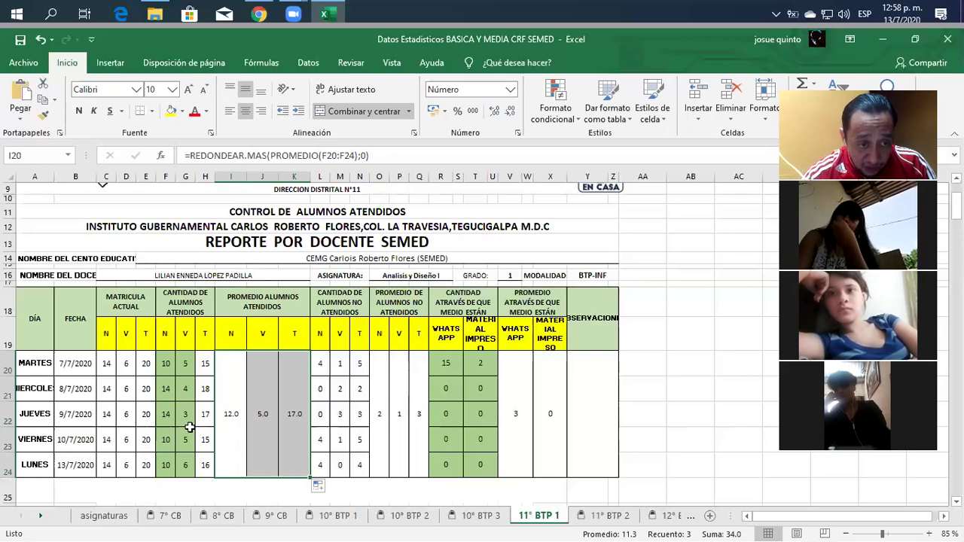
pyautogui.click(106, 416)
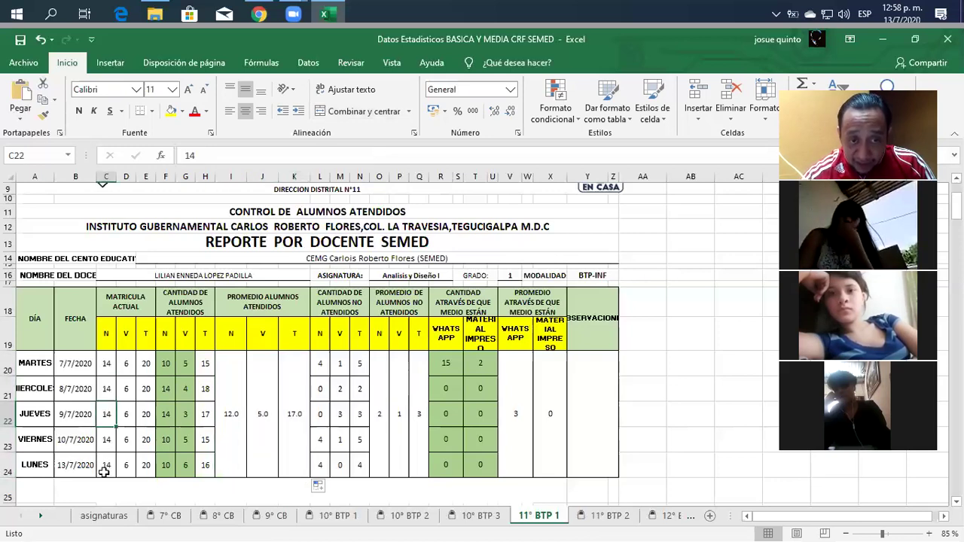
pyautogui.click(235, 379)
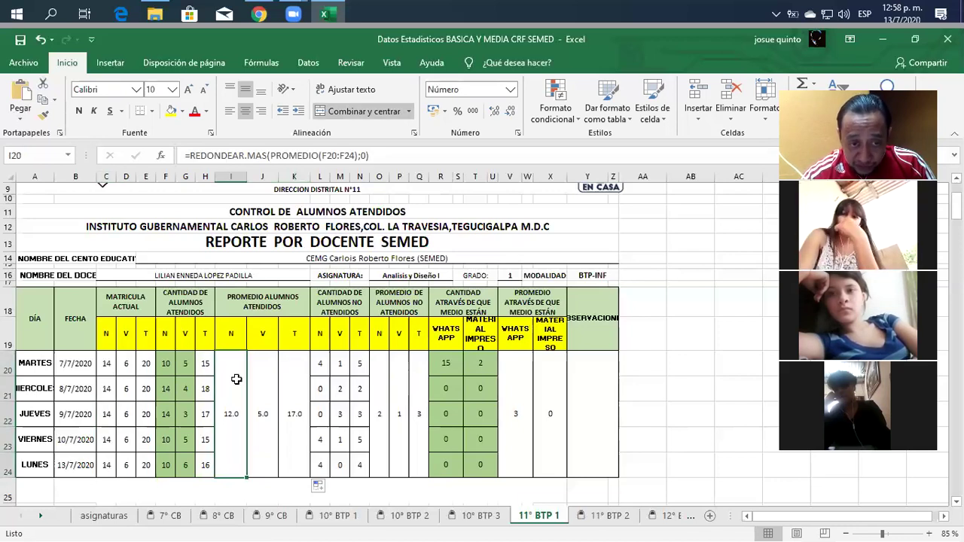
pyautogui.click(384, 367)
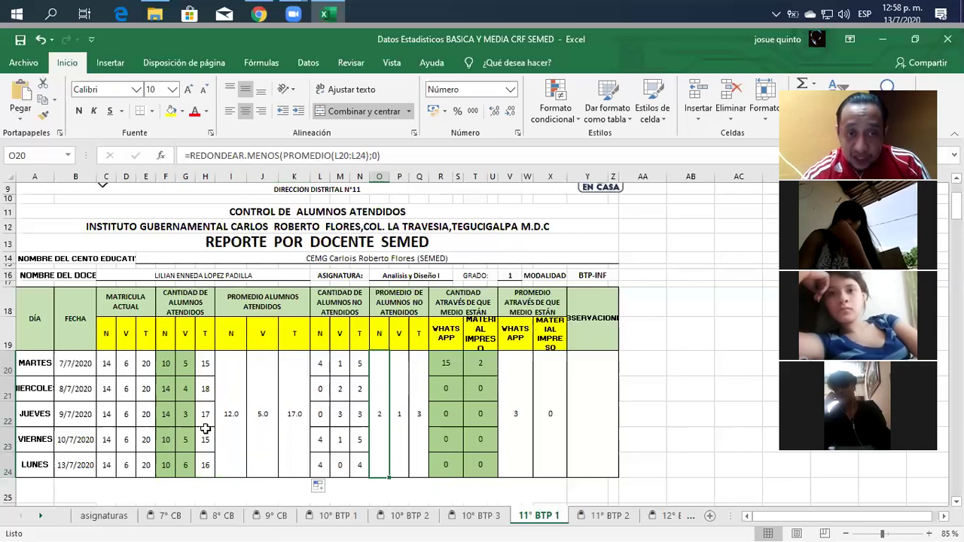
pyautogui.click(265, 381)
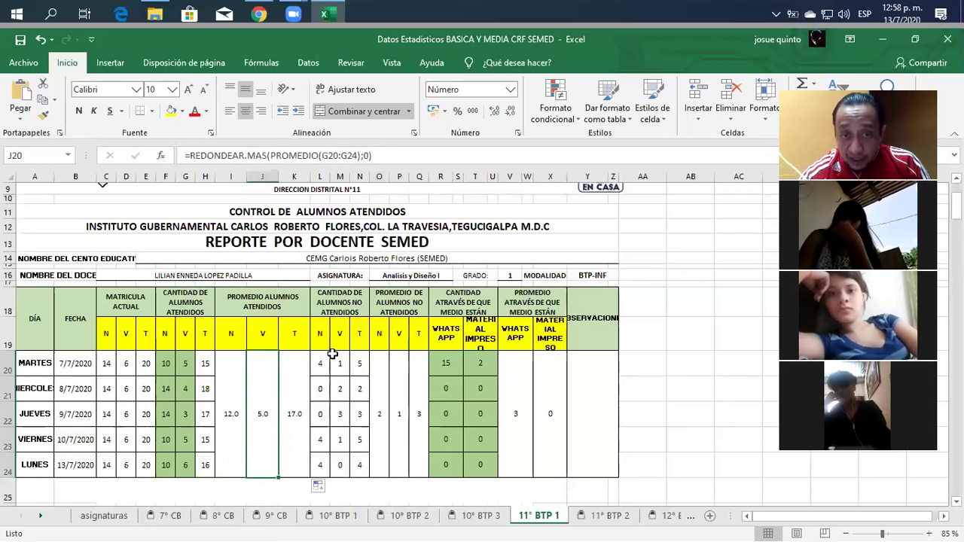
pyautogui.click(403, 367)
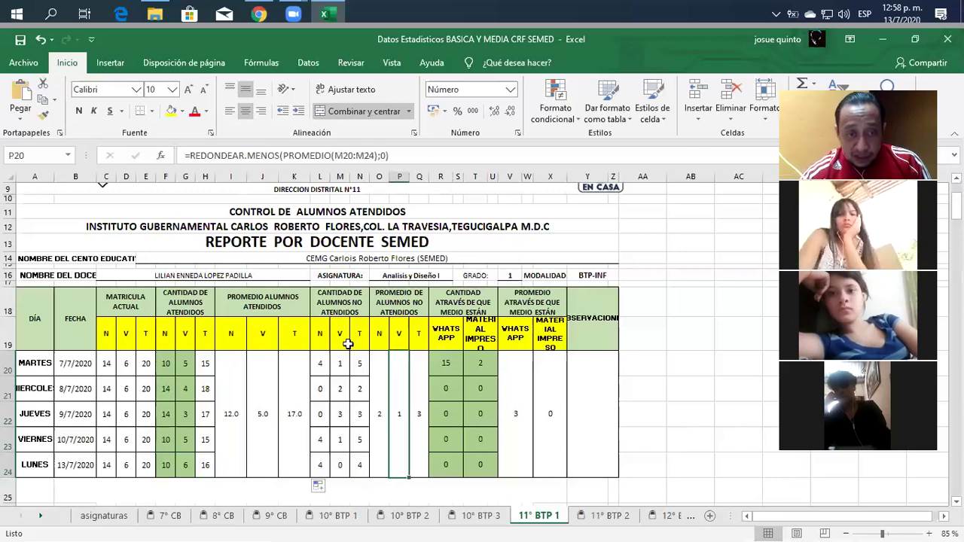
pyautogui.click(300, 372)
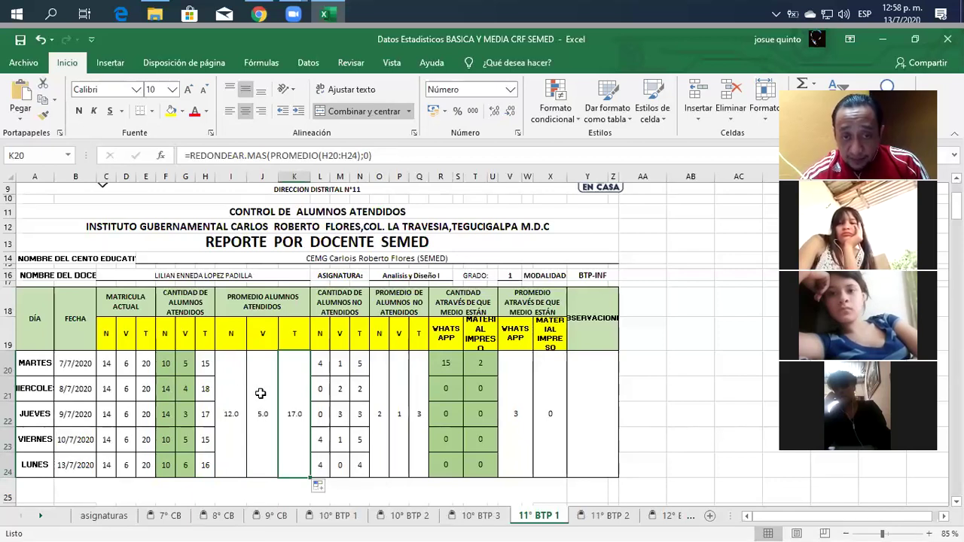
pyautogui.click(420, 374)
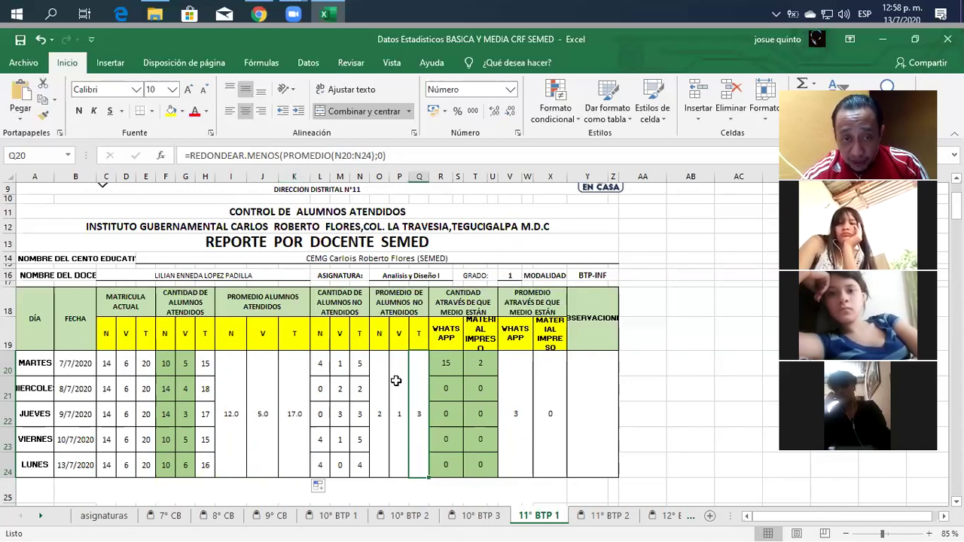
pyautogui.click(298, 383)
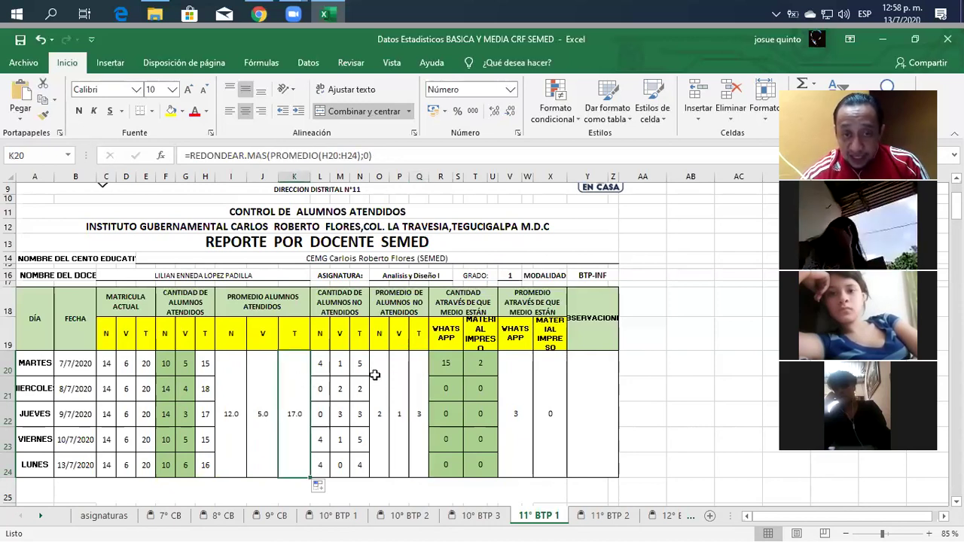
pyautogui.click(144, 364)
pyautogui.keyDown('shift'); pyautogui.click(145, 465); pyautogui.keyUp('shift')
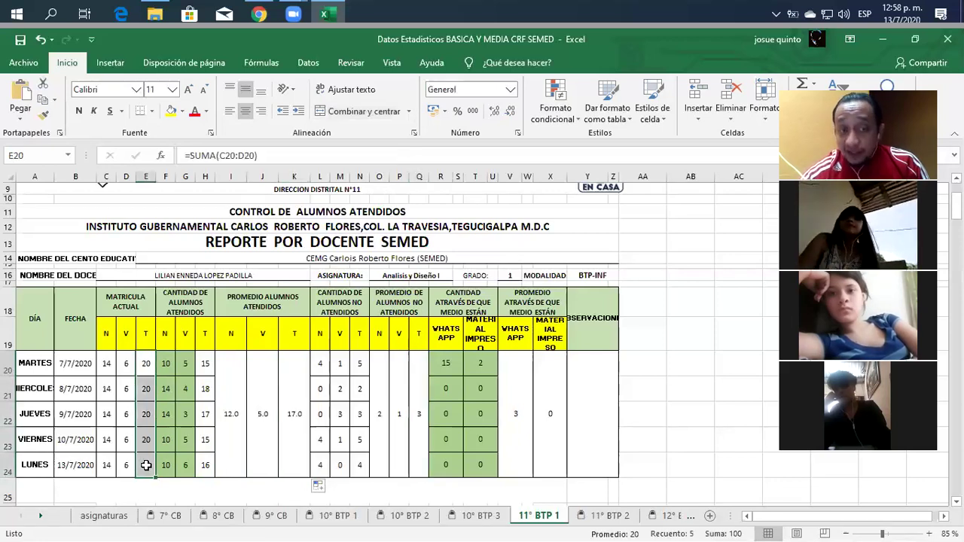
pyautogui.click(273, 440)
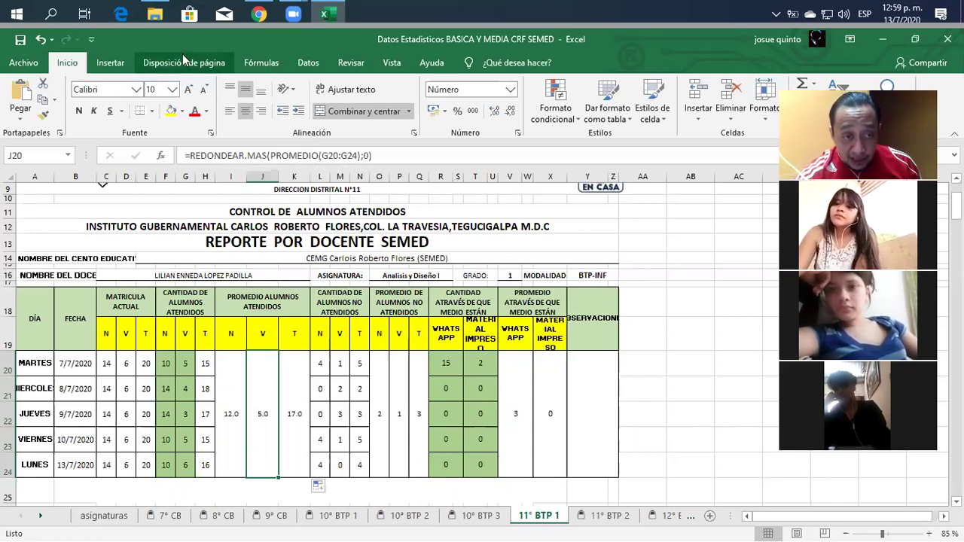
pyautogui.click(143, 363)
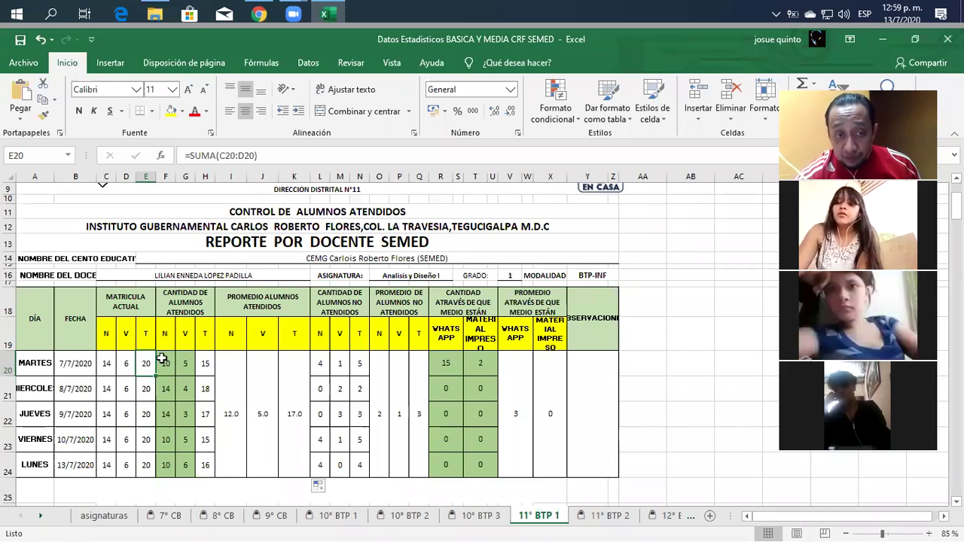
pyautogui.click(205, 363)
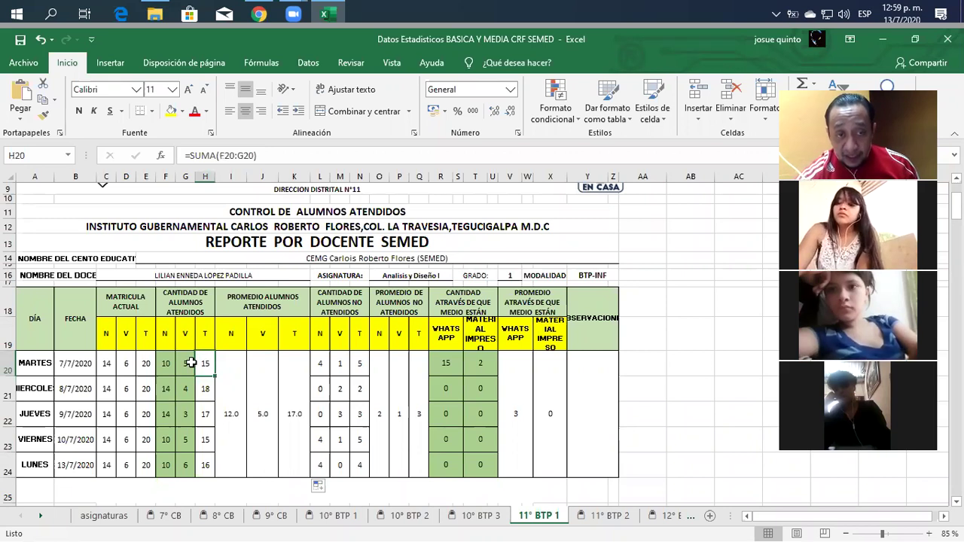
pyautogui.click(233, 360)
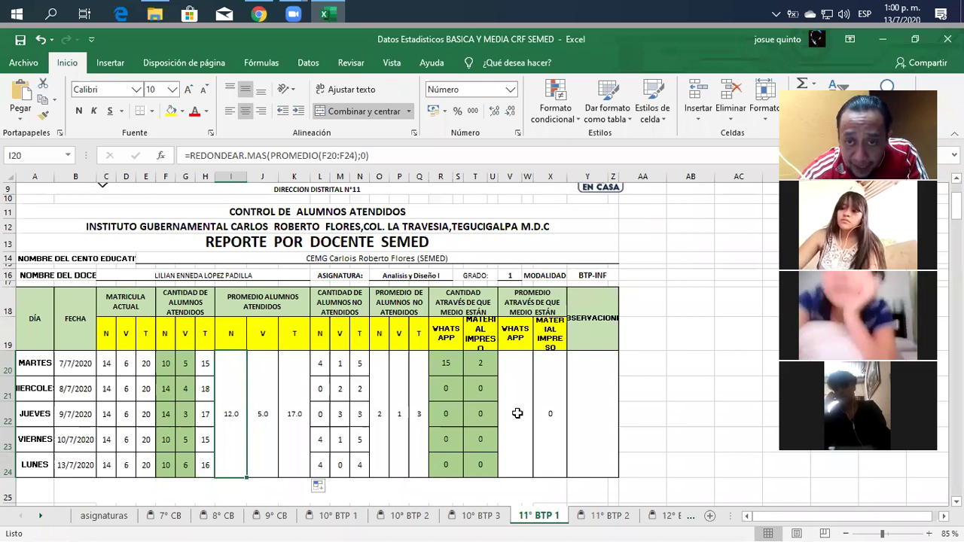
pyautogui.click(231, 363)
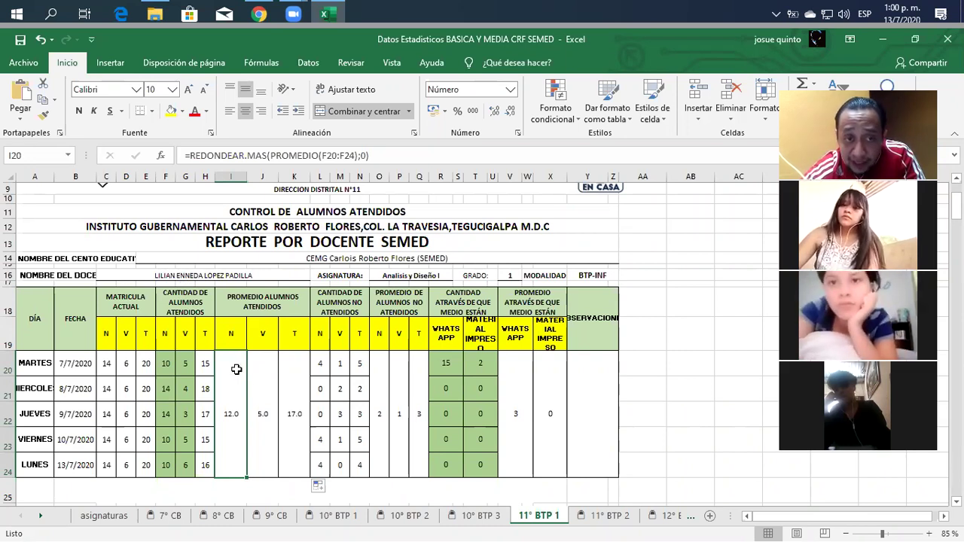
pyautogui.moveTo(32, 189); pyautogui.dragTo(601, 322)
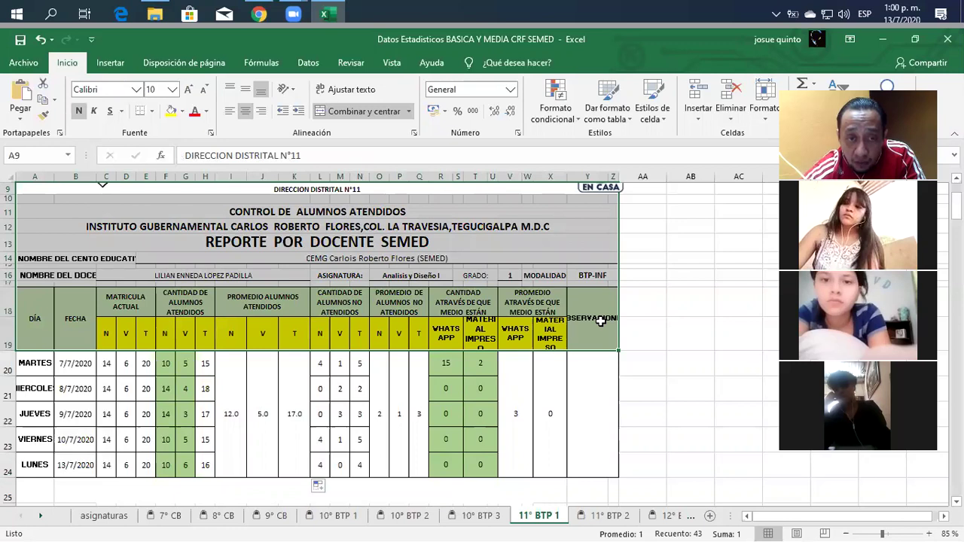
pyautogui.click(240, 364)
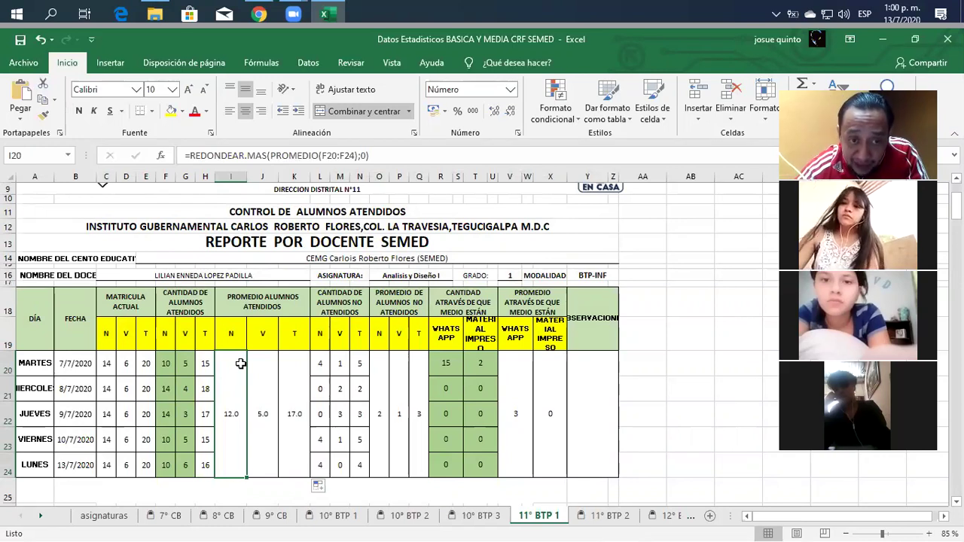
# Keep the N average formula cell Locked in Format Cells' Protection settings.
pyautogui.rightClick(241, 366)
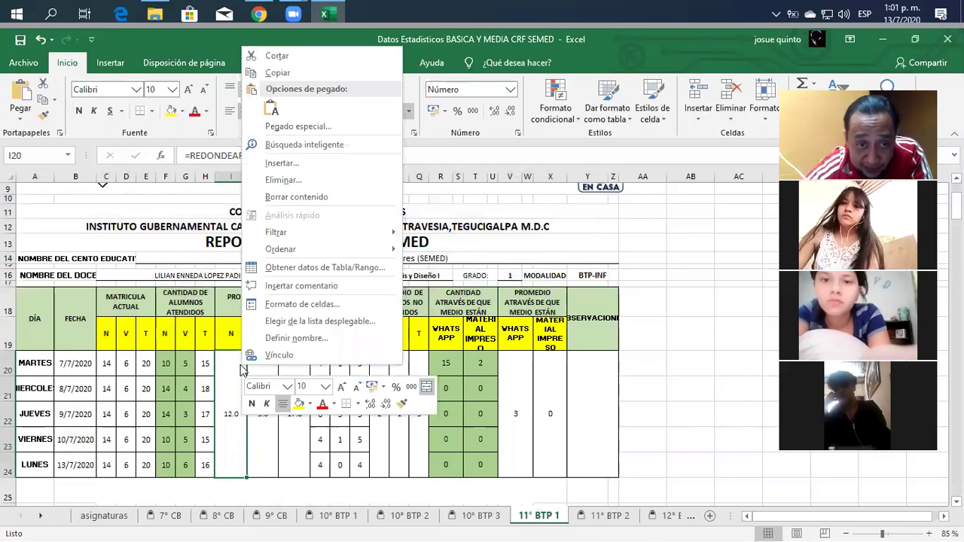
pyautogui.click(316, 303)
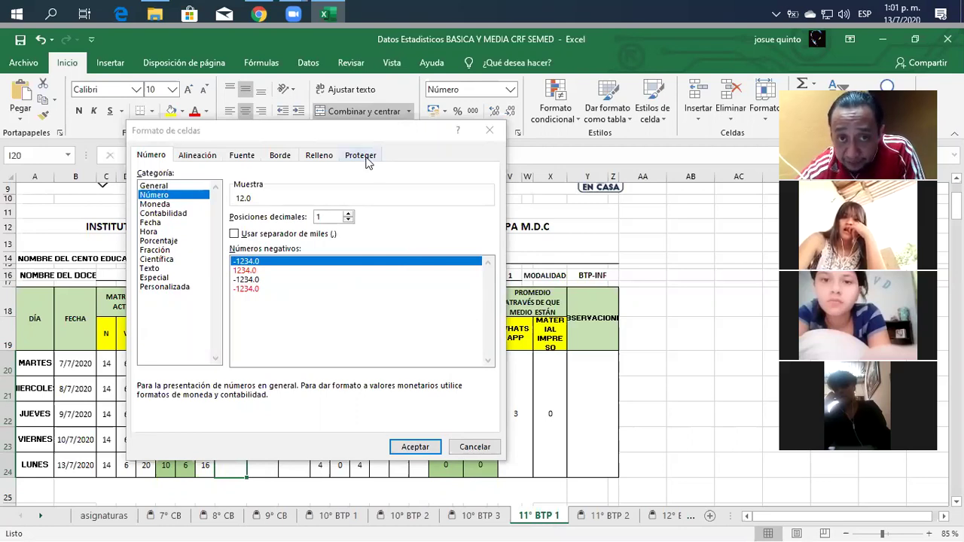
pyautogui.click(366, 159)
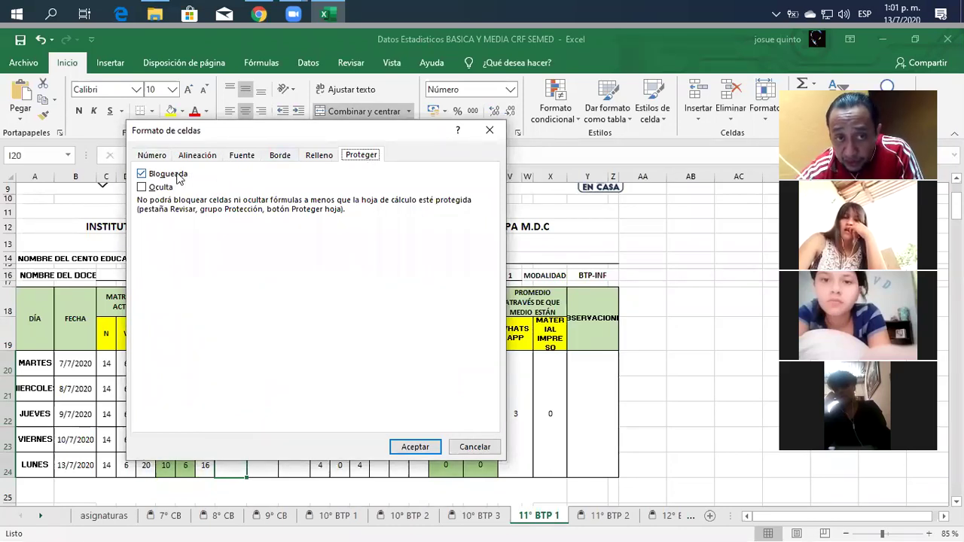
pyautogui.click(424, 450)
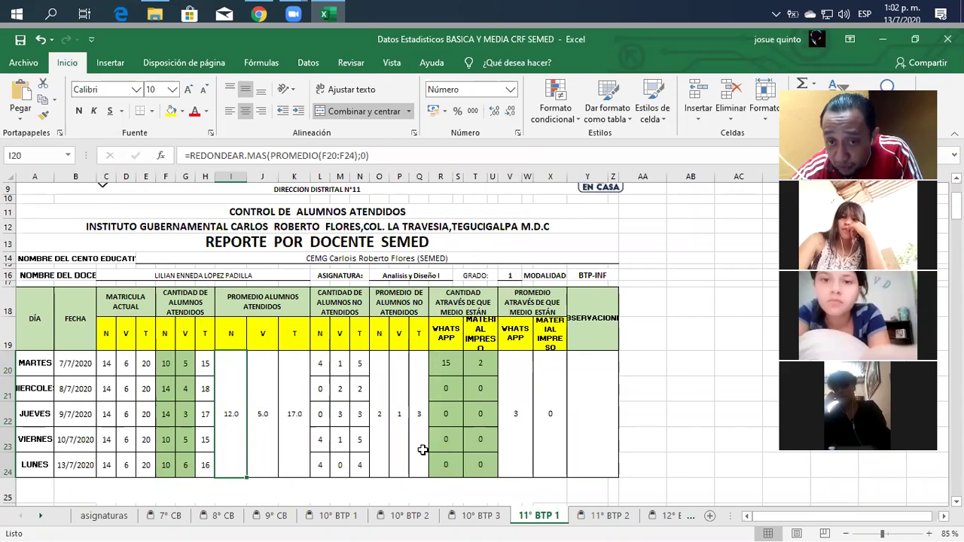
pyautogui.moveTo(446, 360); pyautogui.dragTo(486, 465)
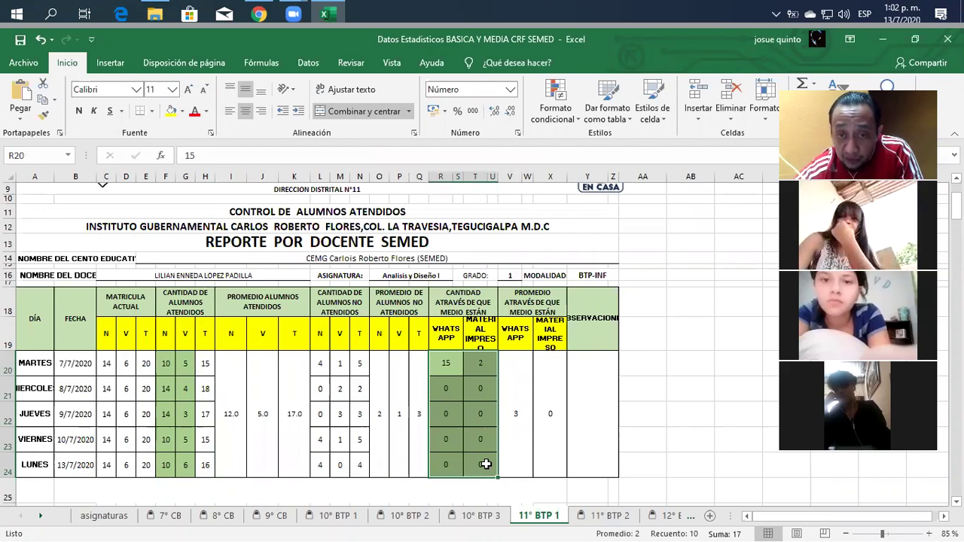
# Uncheck Locked for the selected WHATS APP and printed-material cells R20:U24.
pyautogui.rightClick(486, 464)
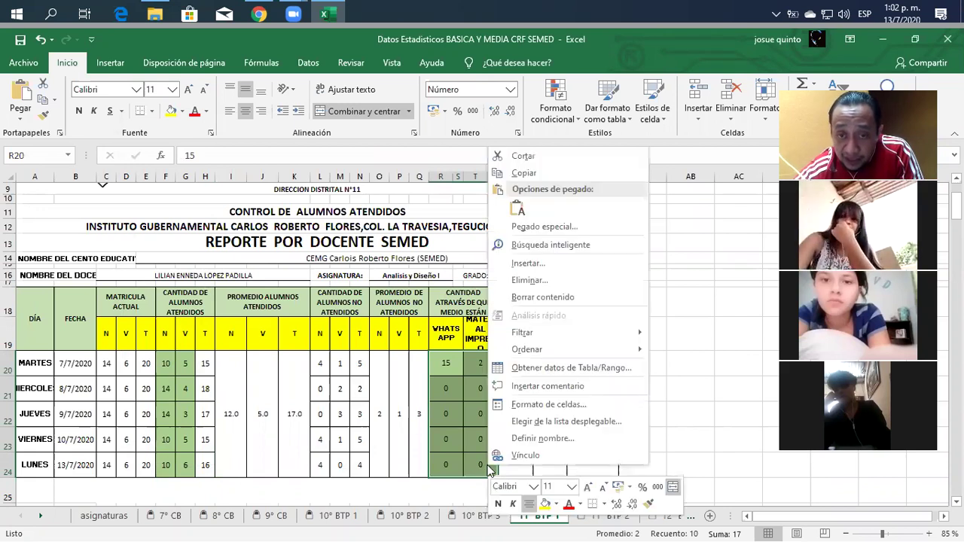
pyautogui.click(526, 404)
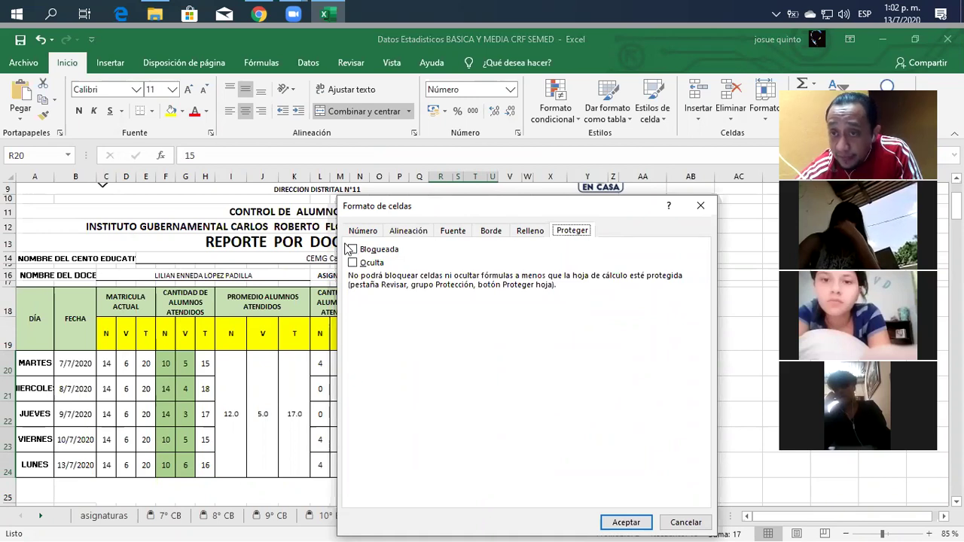
pyautogui.click(626, 522)
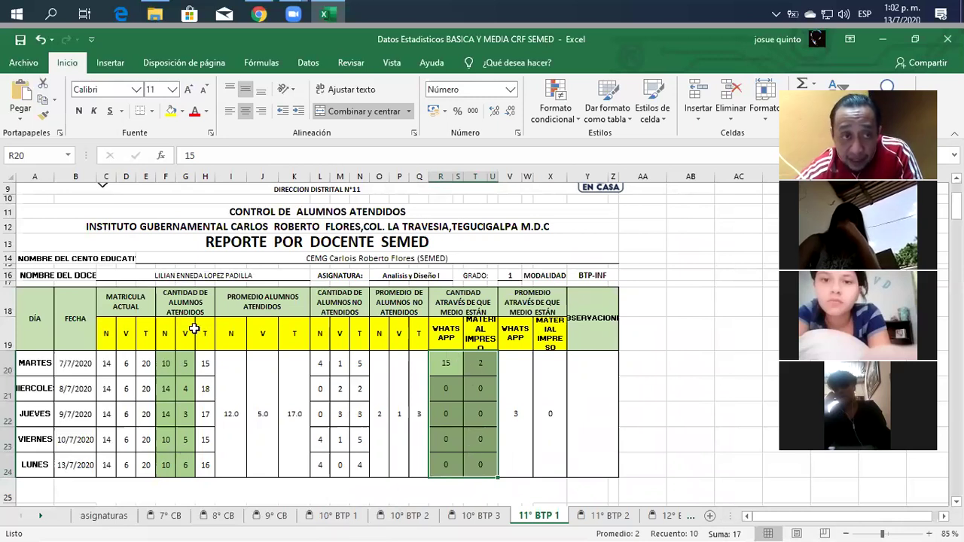
# Check column A's lock setting without changing it.
pyautogui.moveTo(38, 176); pyautogui.dragTo(613, 171)
pyautogui.rightClick(553, 226)
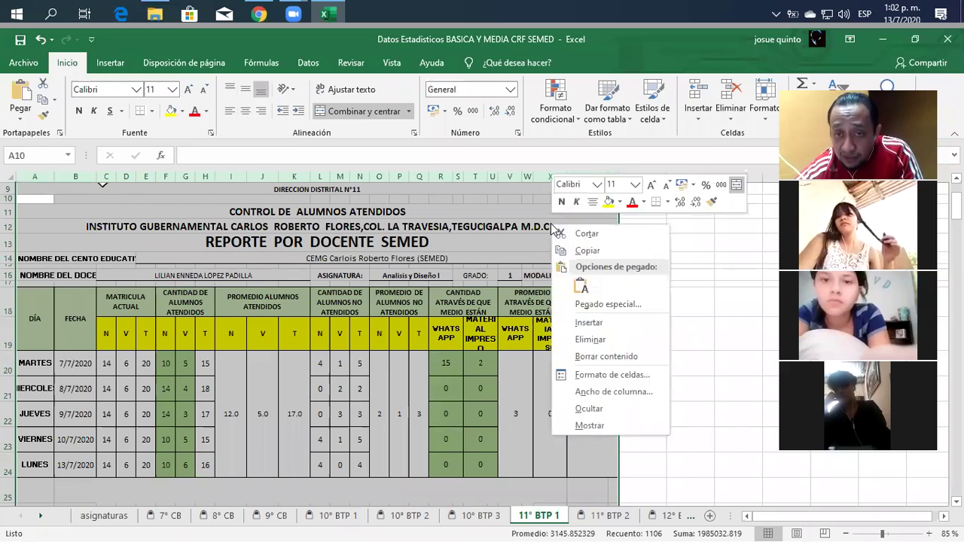
pyautogui.click(607, 381)
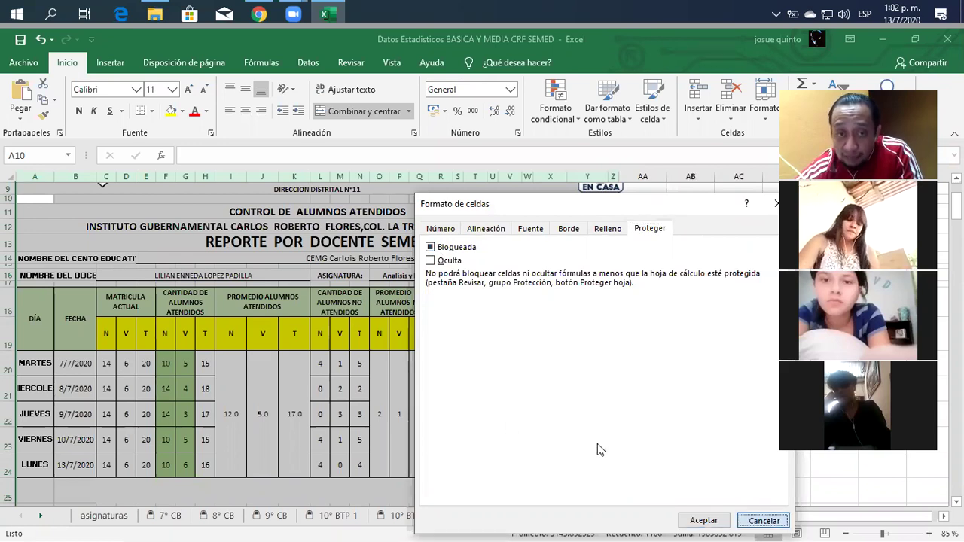
pyautogui.press('Escape')
pyautogui.click(520, 354)
# Reselect R20:U24 and verify the cells are now unlocked.
pyautogui.moveTo(446, 363); pyautogui.dragTo(479, 456)
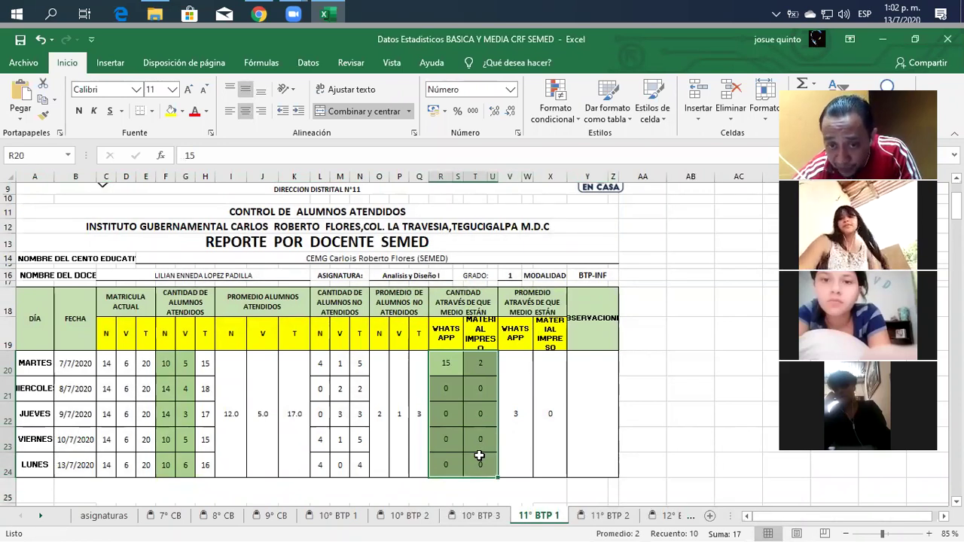
pyautogui.rightClick(480, 456)
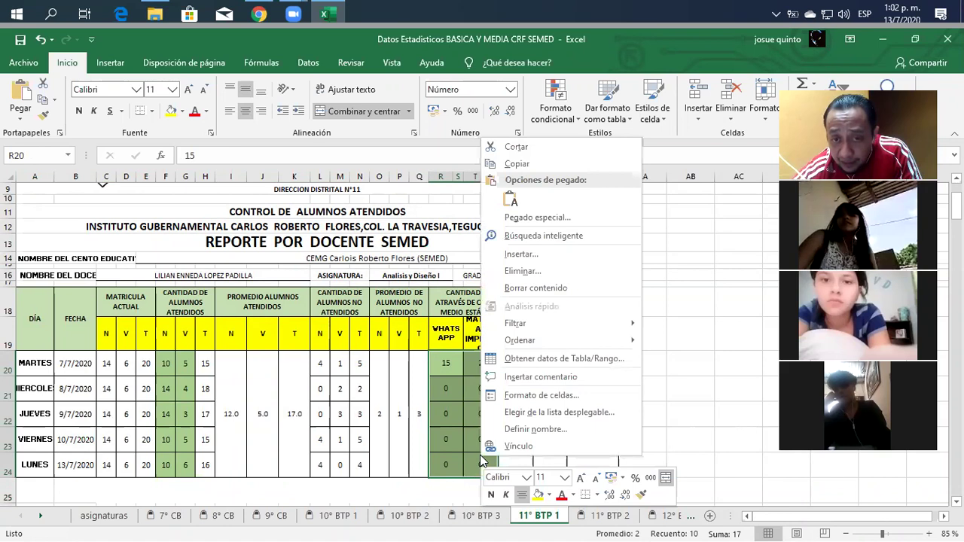
pyautogui.click(540, 396)
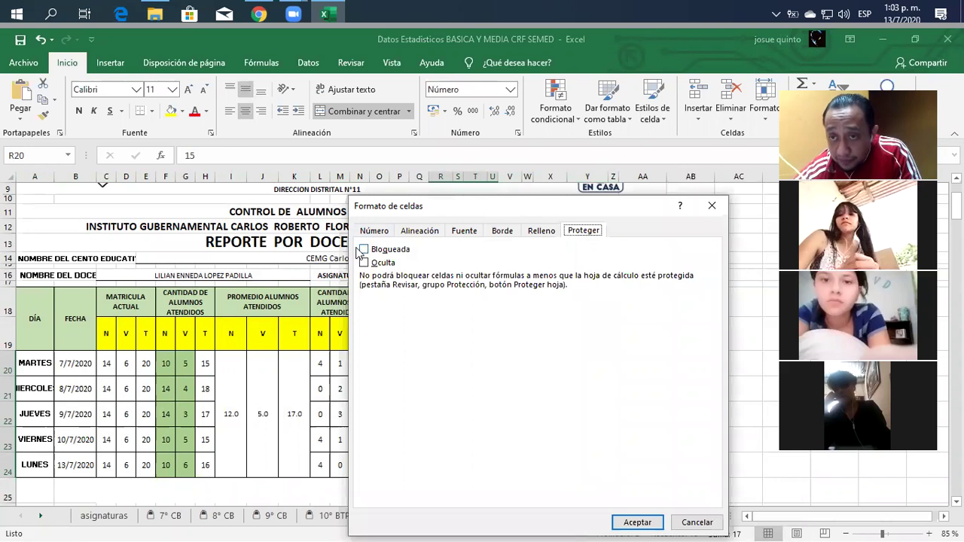
pyautogui.click(699, 522)
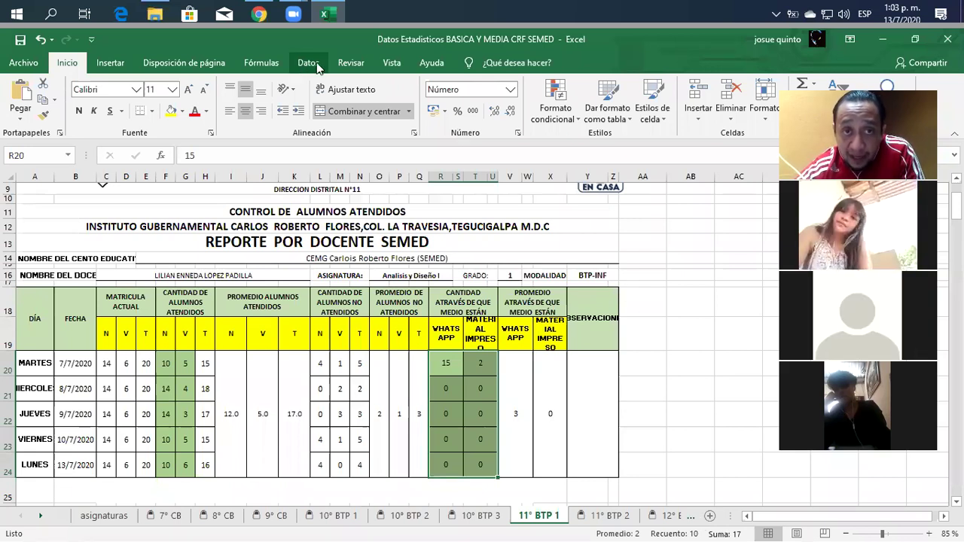
# Protect the sheet with a confirmed password, allowing only unlocked cells to be selected.
pyautogui.click(343, 64)
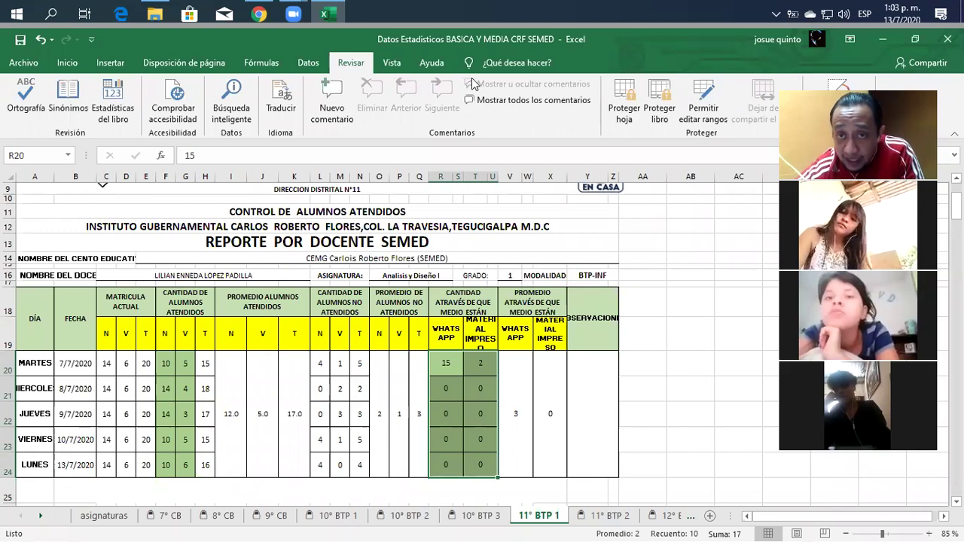
pyautogui.click(623, 108)
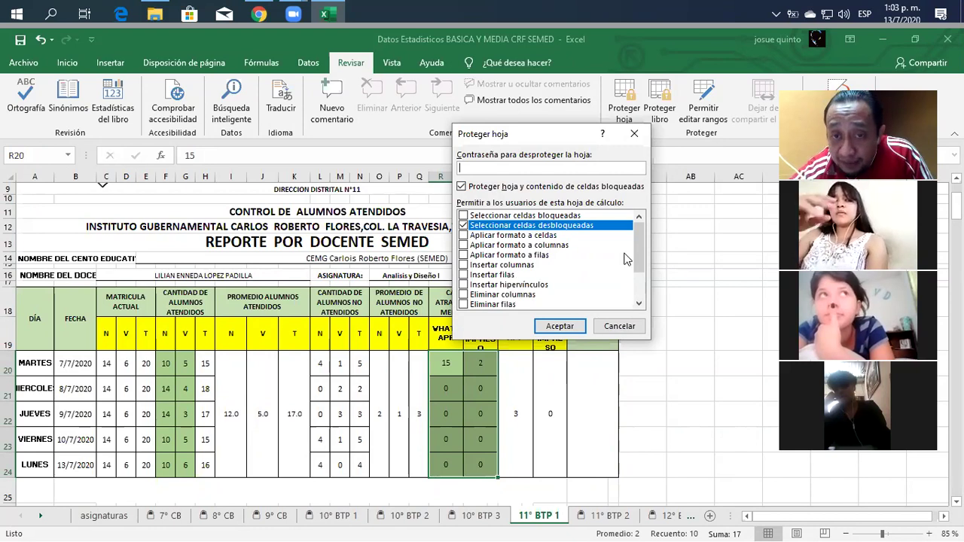
pyautogui.moveTo(641, 244)
pyautogui.mouseDown()
pyautogui.moveTo(644, 304)
pyautogui.moveTo(633, 241)
pyautogui.mouseUp()
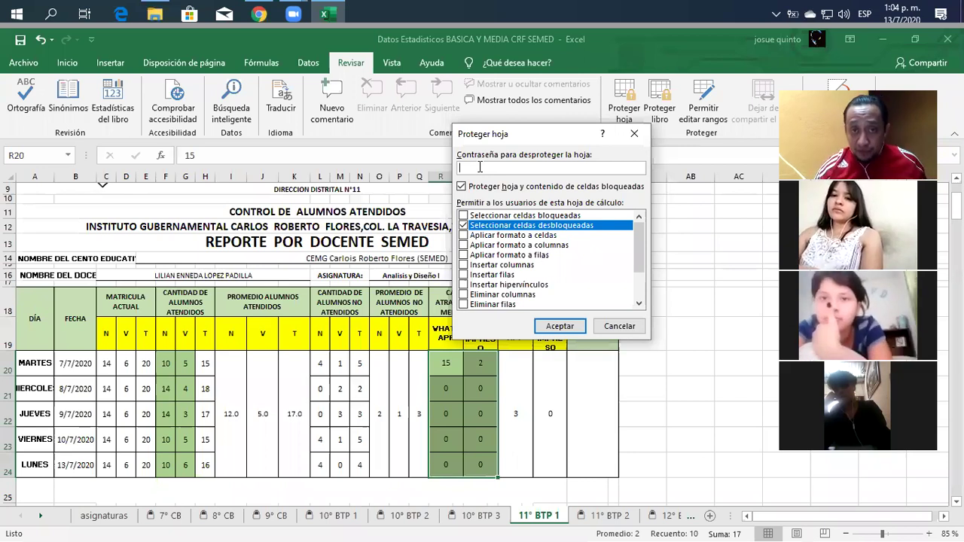
pyautogui.write('123')
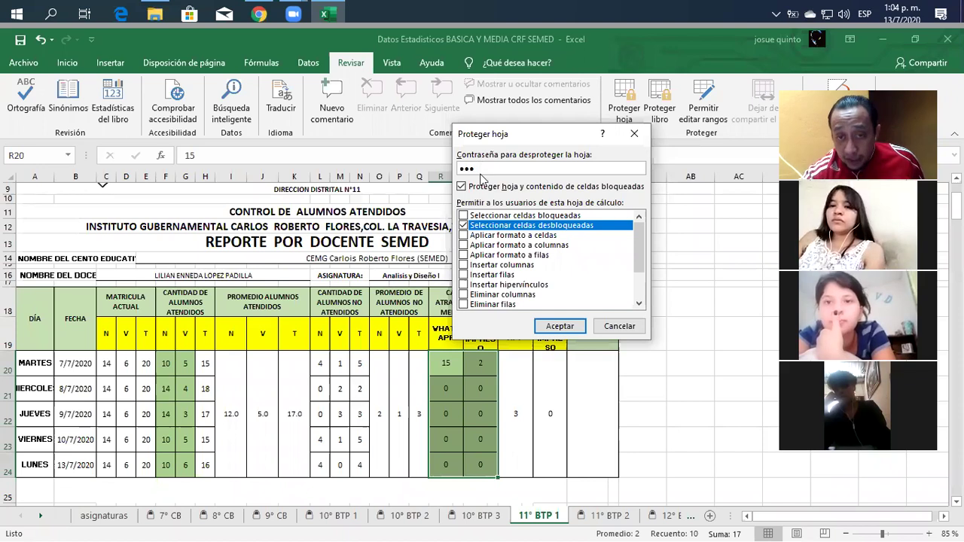
pyautogui.click(562, 327)
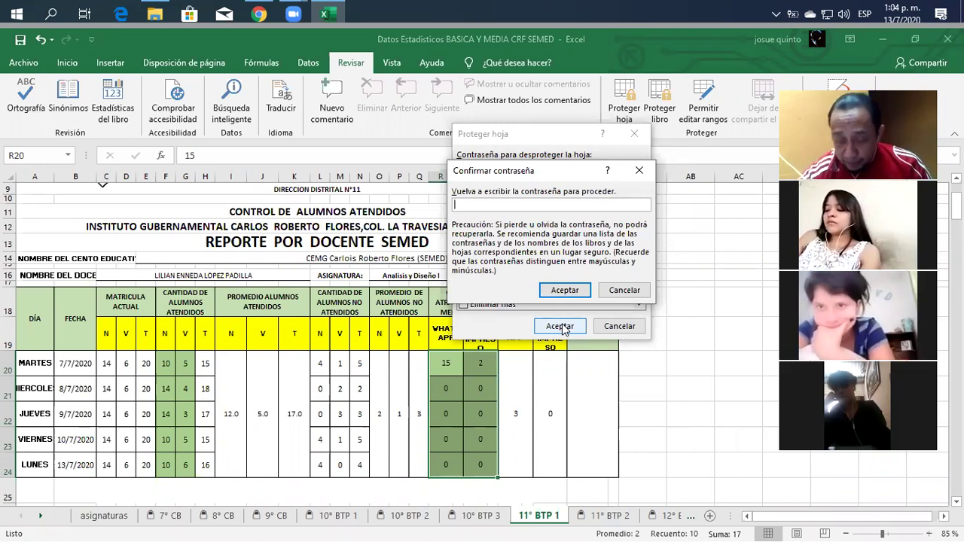
pyautogui.write('•••')
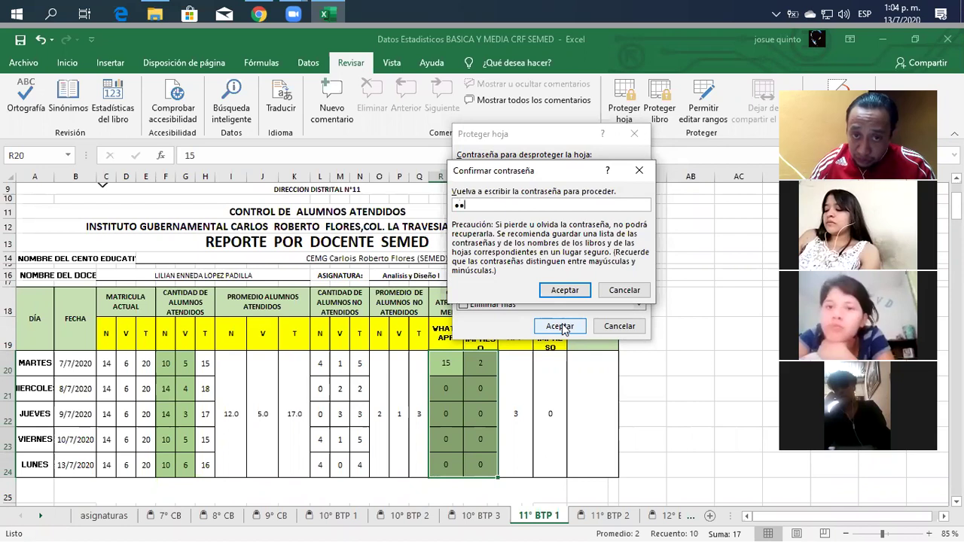
pyautogui.click(570, 292)
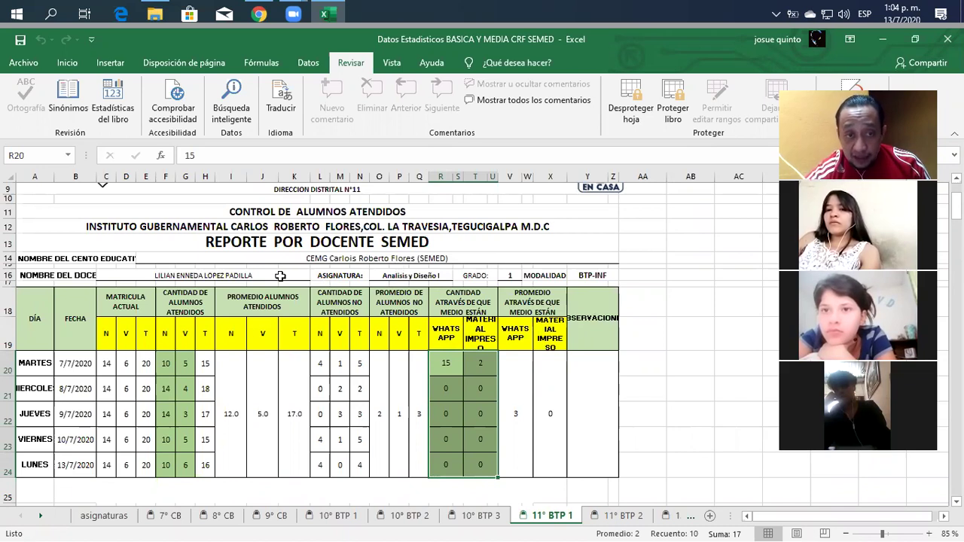
# Test selecting cells G20, F20, F21 and G21 on the protected sheet.
pyautogui.click(184, 369)
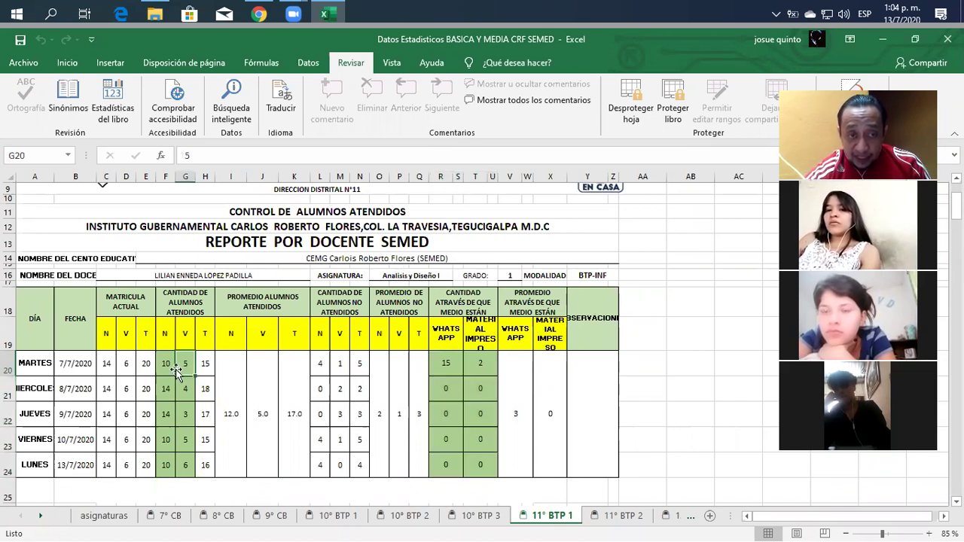
pyautogui.click(167, 367)
pyautogui.click(167, 394)
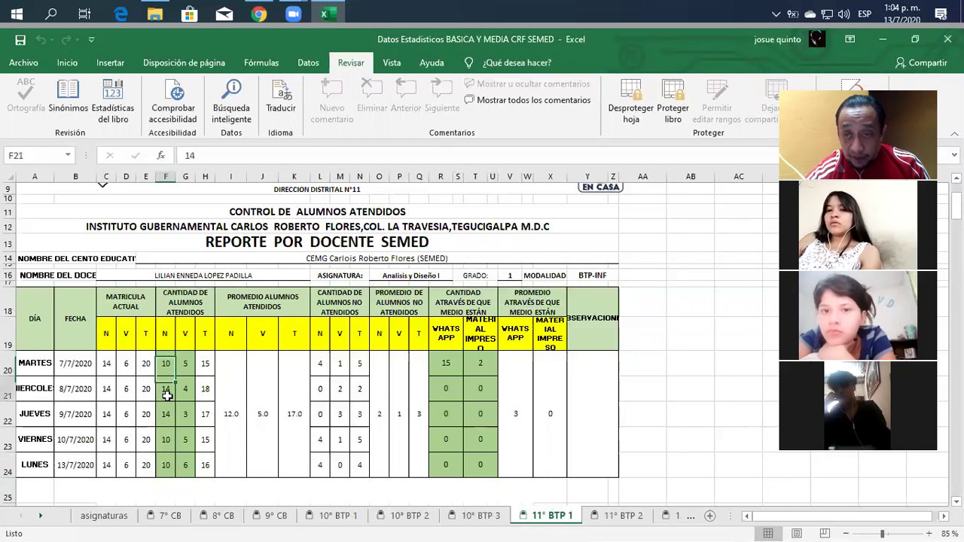
pyautogui.click(185, 389)
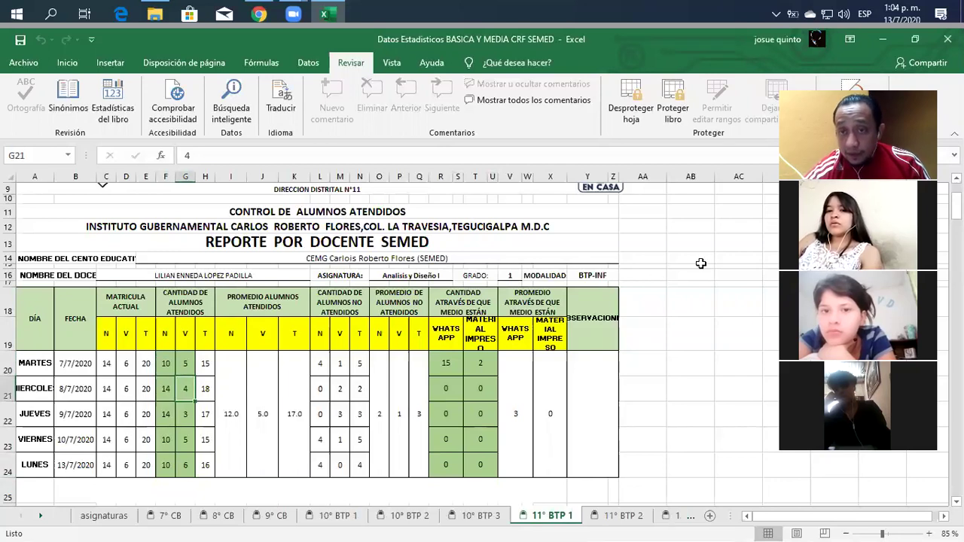